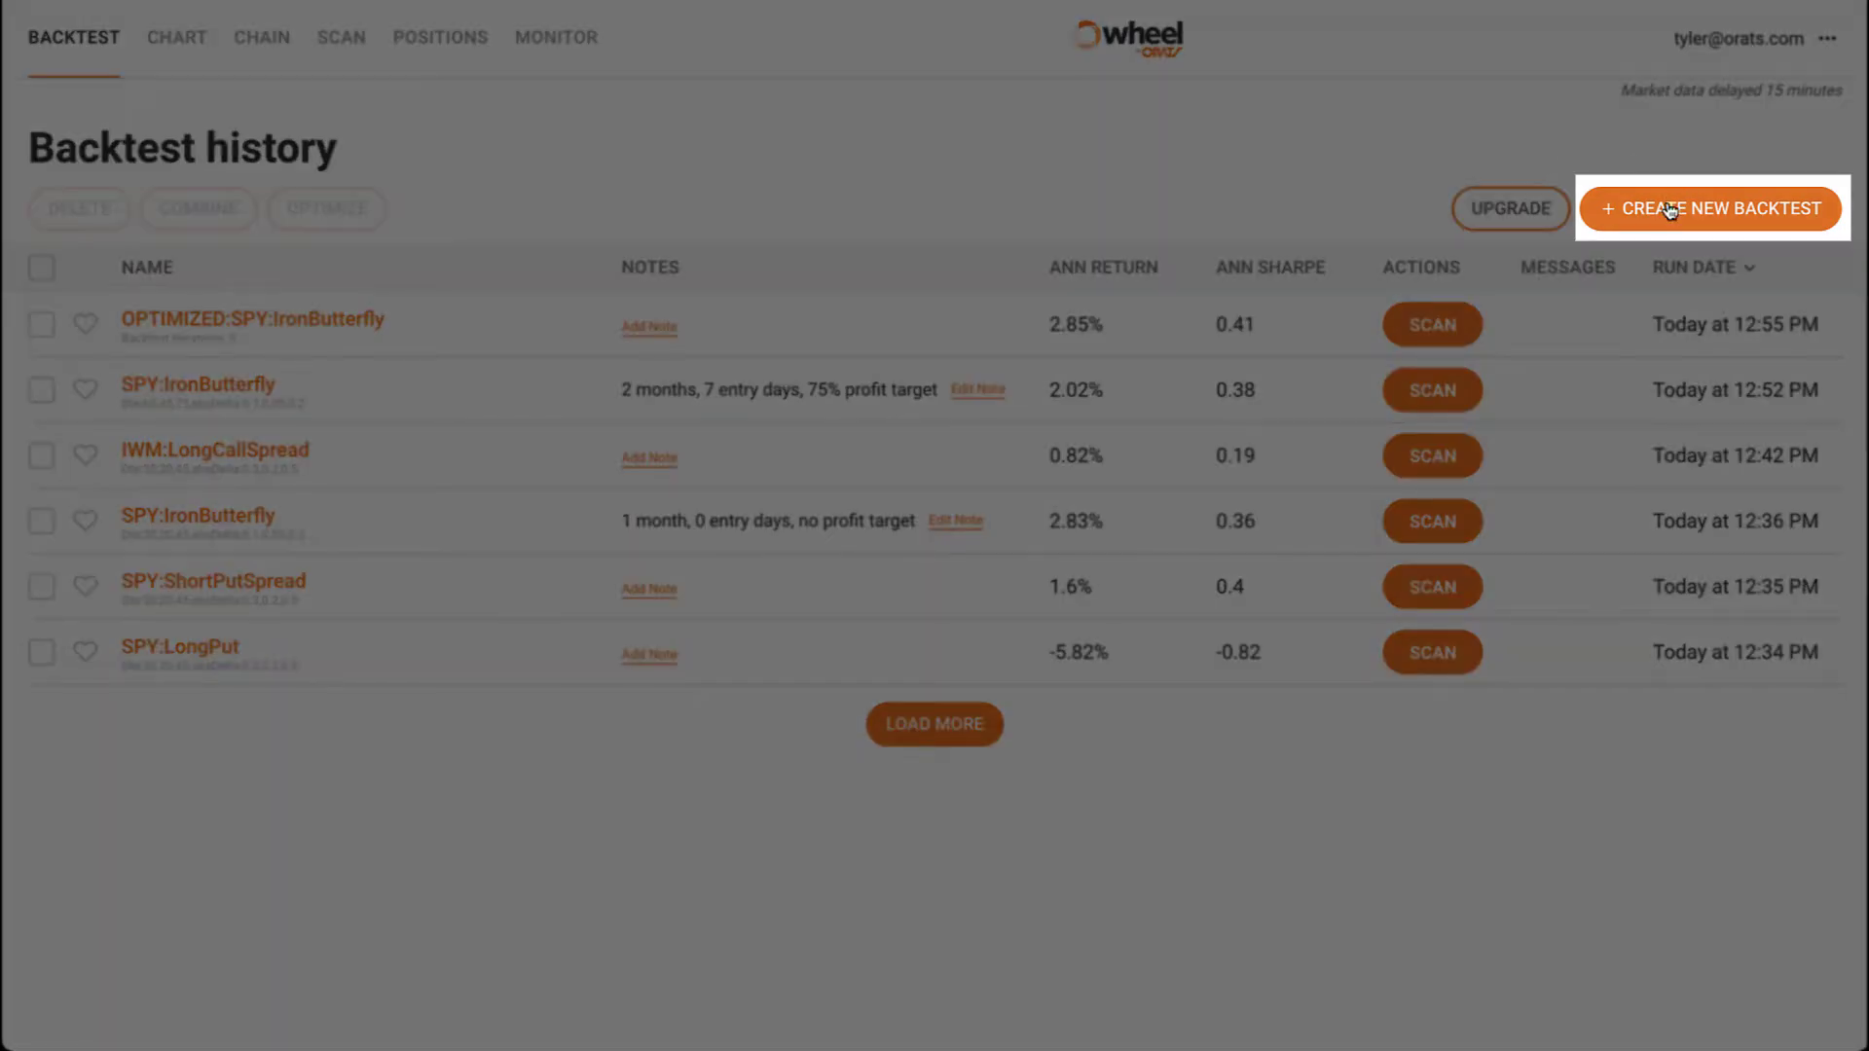
# Start a new backtest and replace the IBM symbol with SPY.
pyautogui.click(1670, 216)
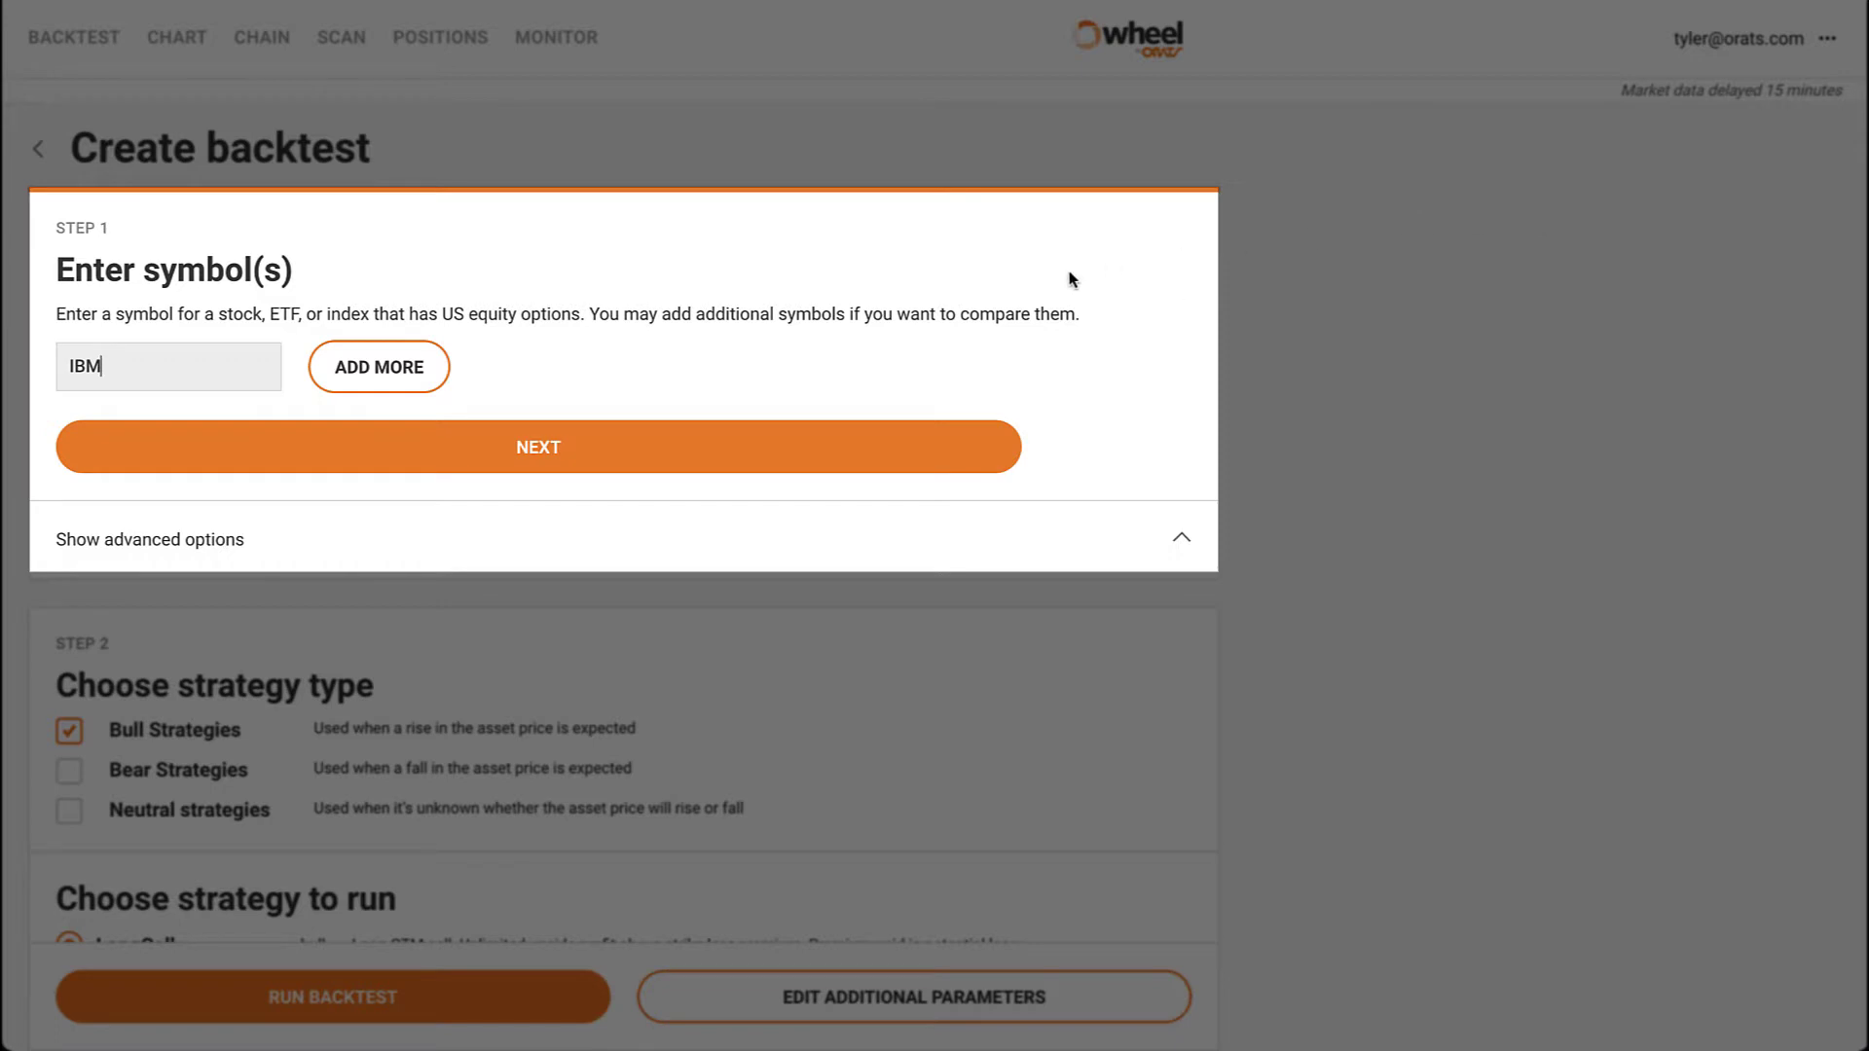
pyautogui.click(166, 364)
pyautogui.press('BackSpace')
pyautogui.press('BackSpace')
pyautogui.press('BackSpace')
pyautogui.write('SPY')
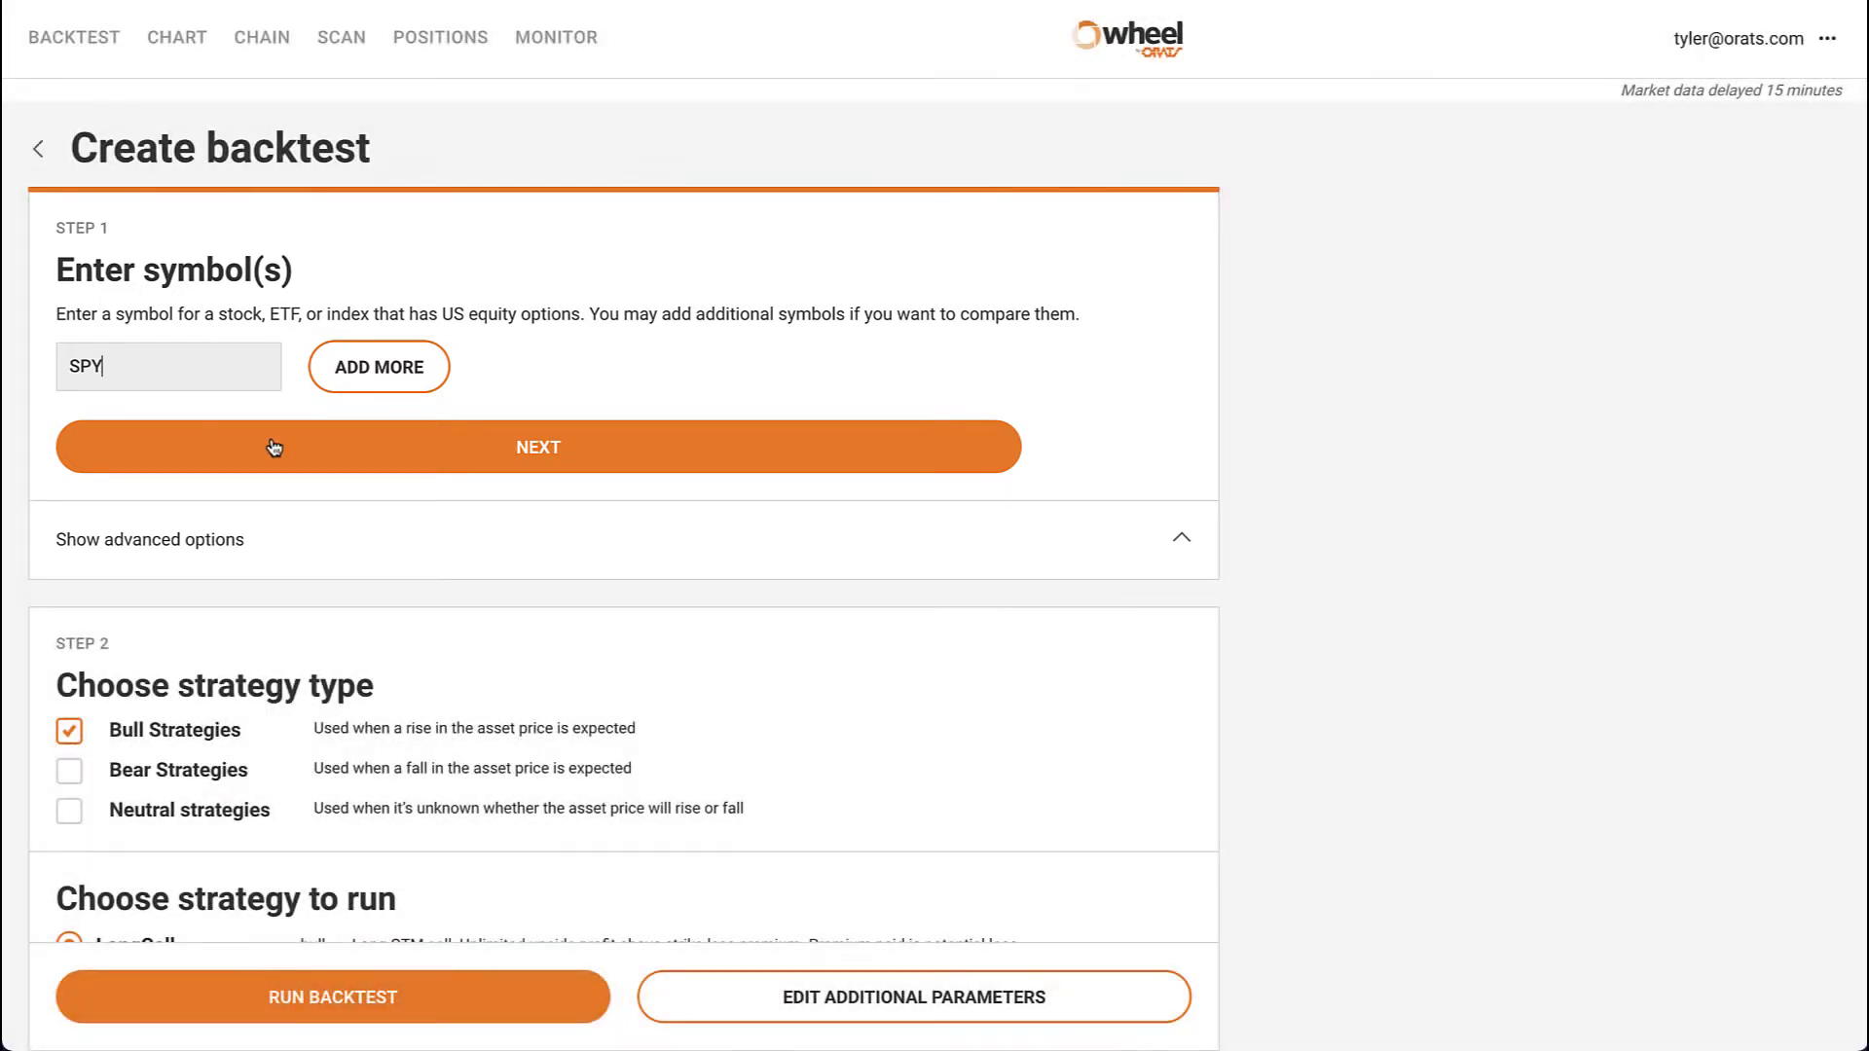
# Swap Bull Strategies for Neutral strategies and select IronCondor.
pyautogui.click(274, 447)
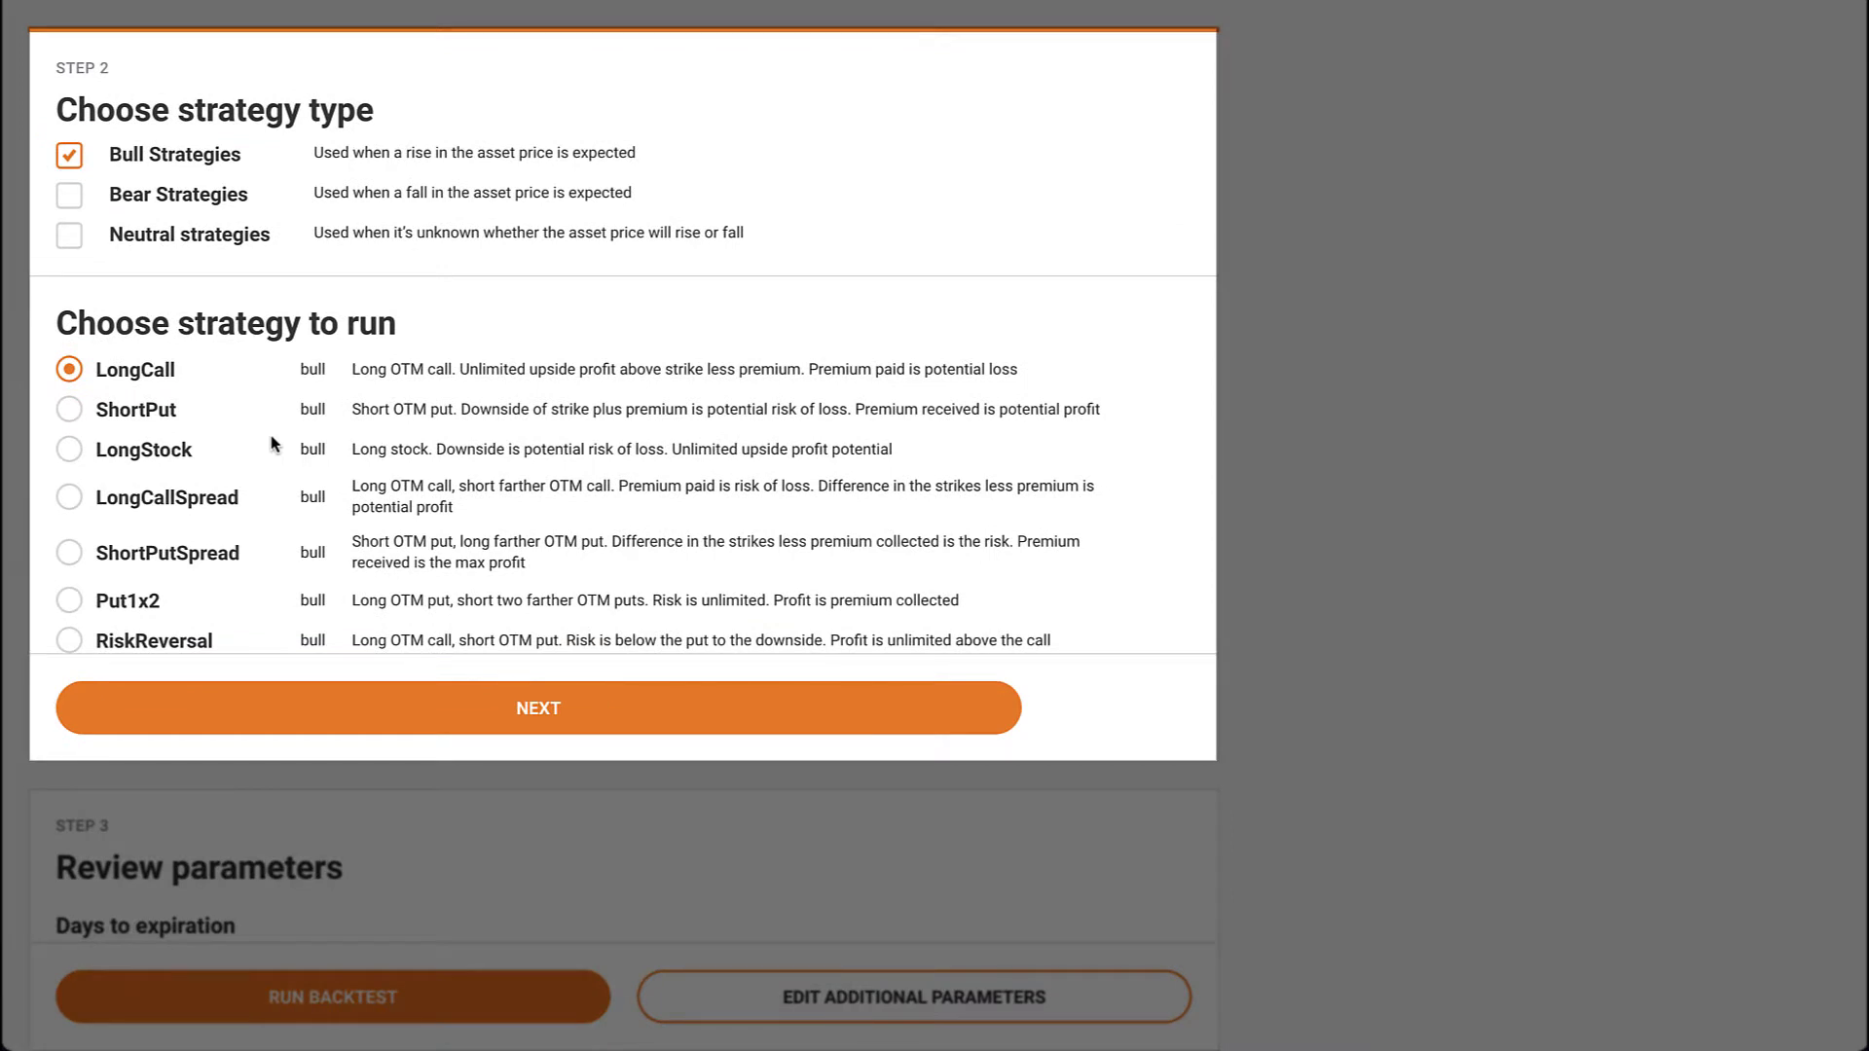
pyautogui.click(70, 156)
pyautogui.click(70, 236)
pyautogui.scroll(-3, 116, 482)
pyautogui.click(68, 517)
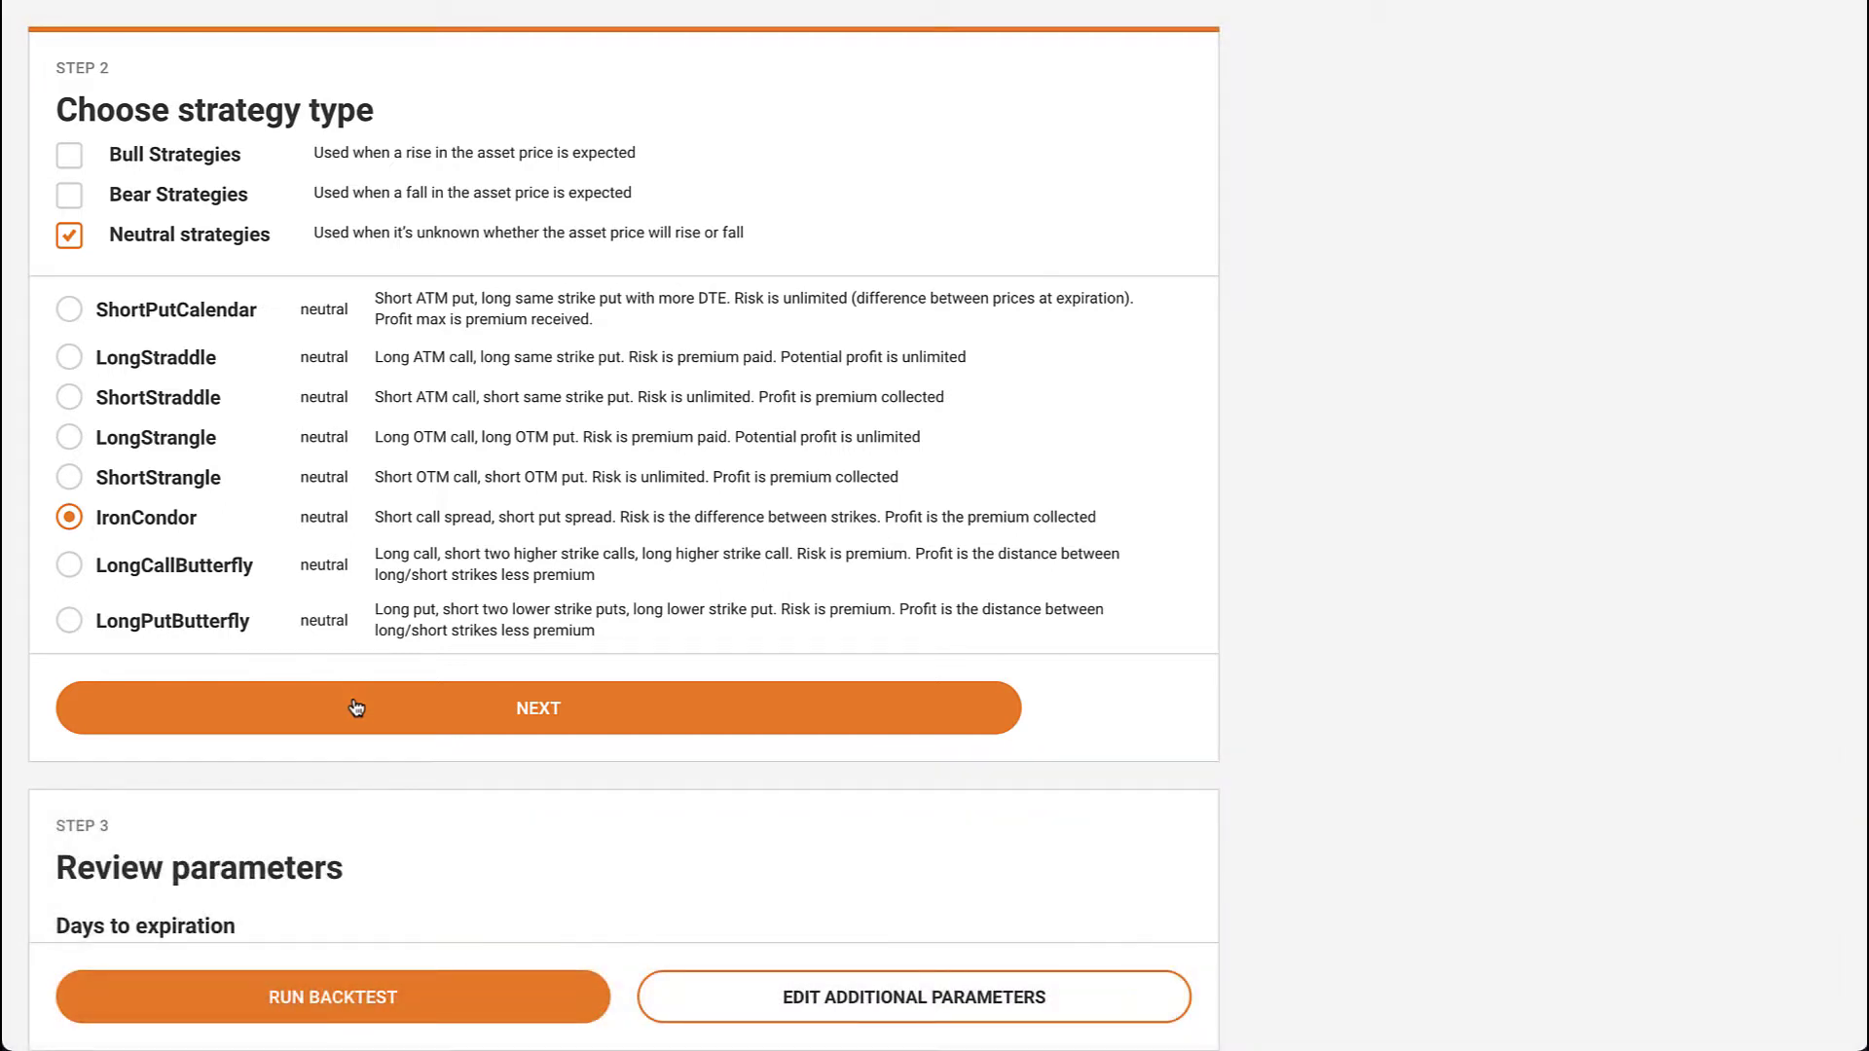
# Set days to expiration to target 60, minimum 30 and maximum 90.
pyautogui.click(357, 707)
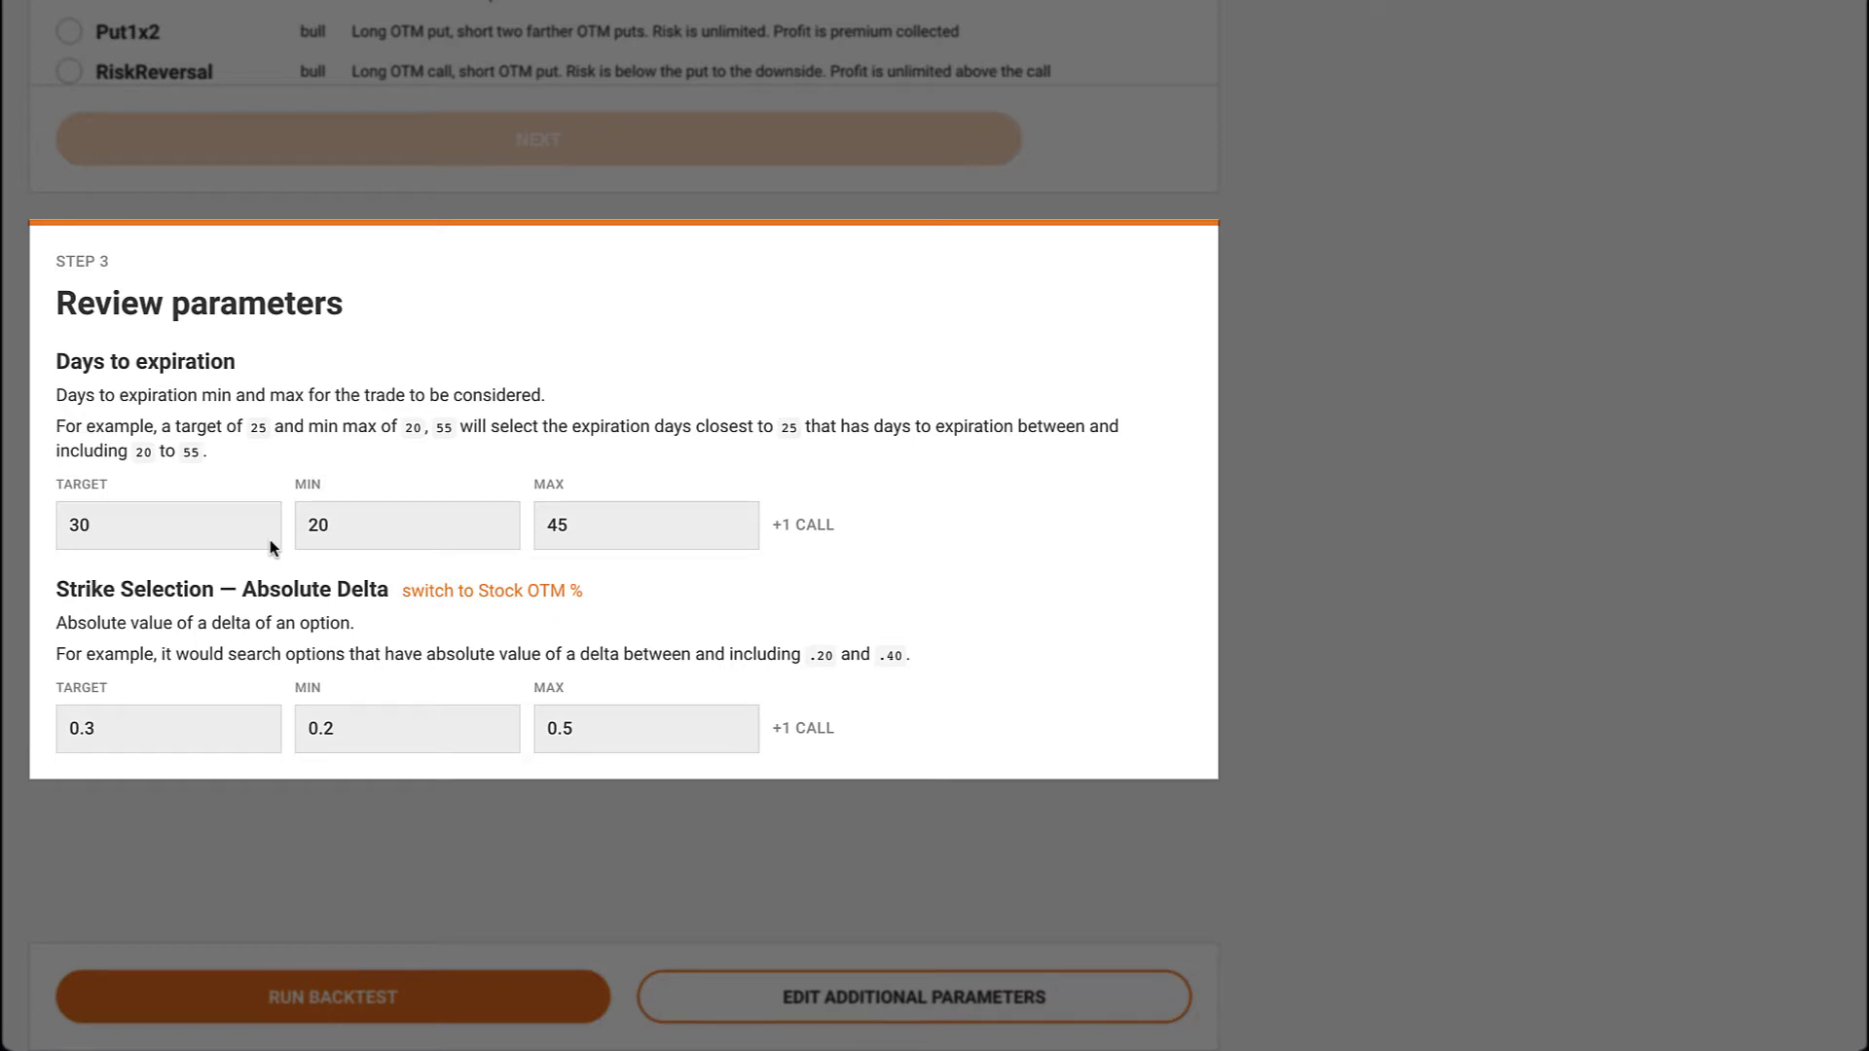
pyautogui.press('BackSpace')
pyautogui.press('BackSpace')
pyautogui.write('60')
pyautogui.press('Tab')
pyautogui.write('30')
pyautogui.press('Tab')
pyautogui.click(588, 531)
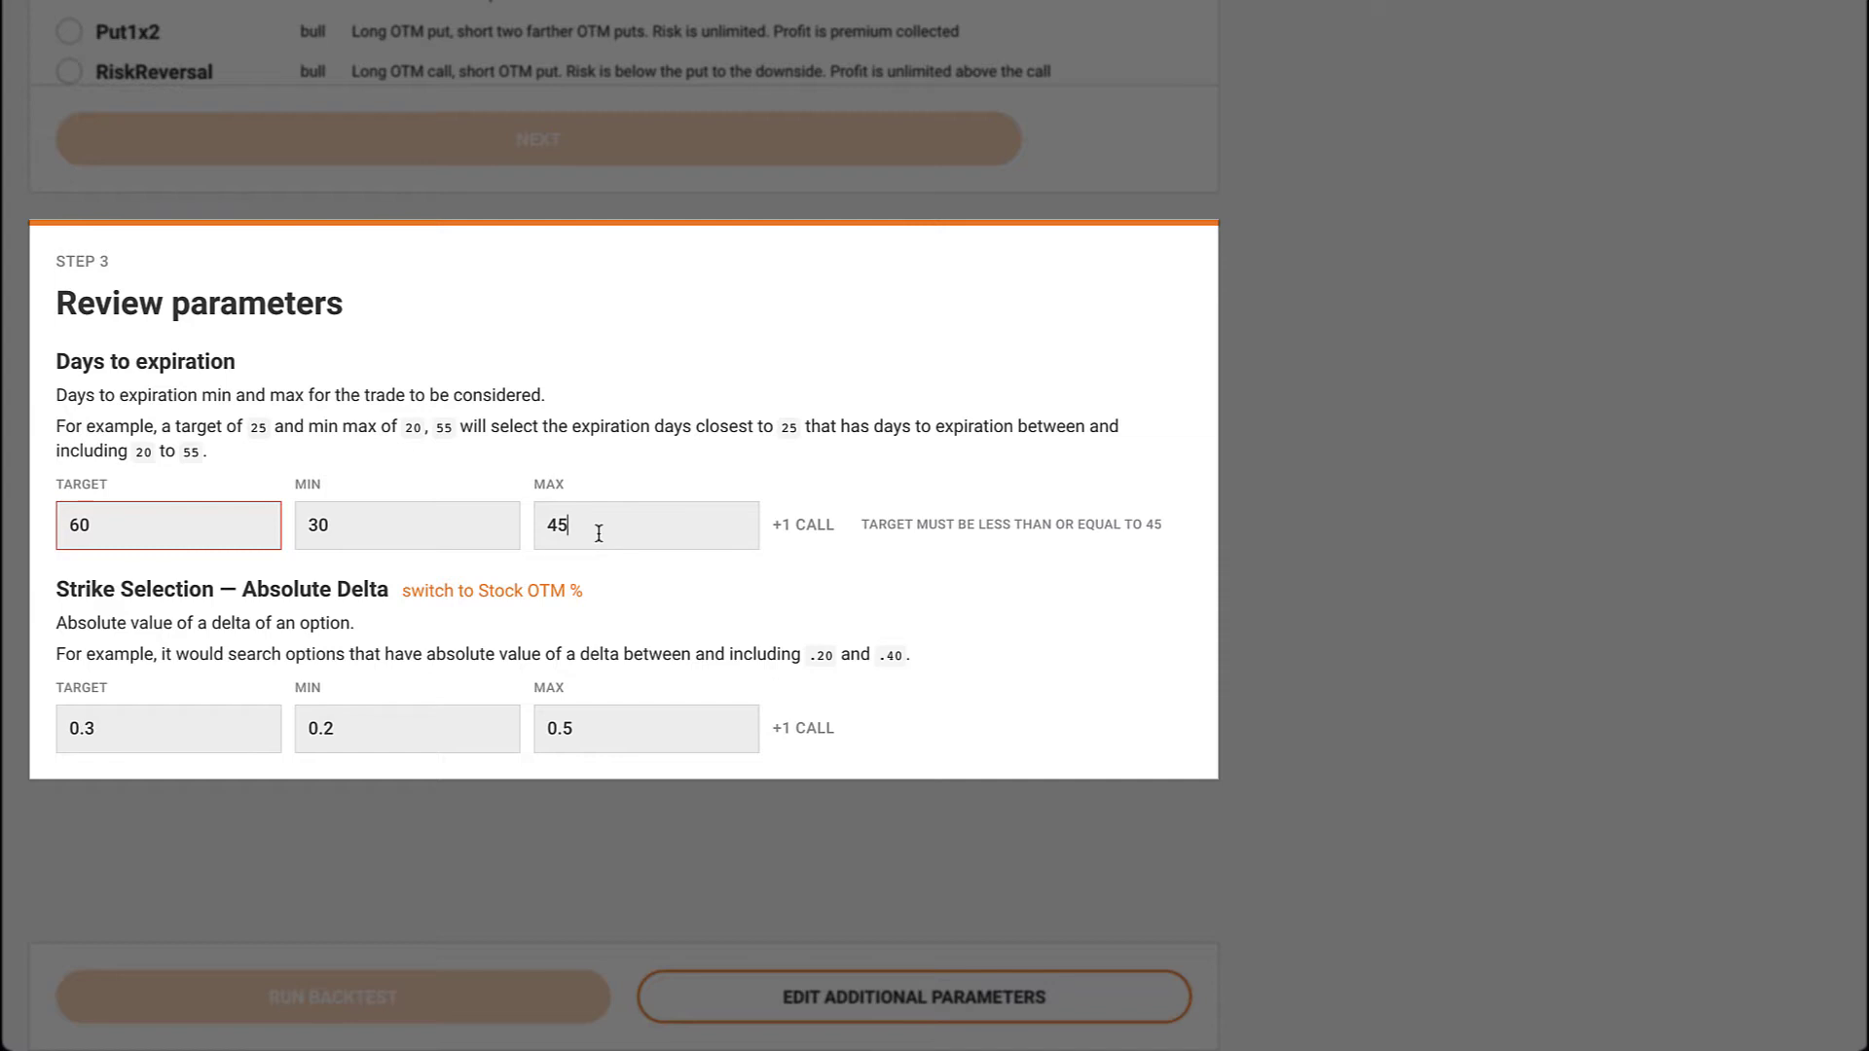
pyautogui.press('BackSpace')
pyautogui.press('BackSpace')
pyautogui.write('90')
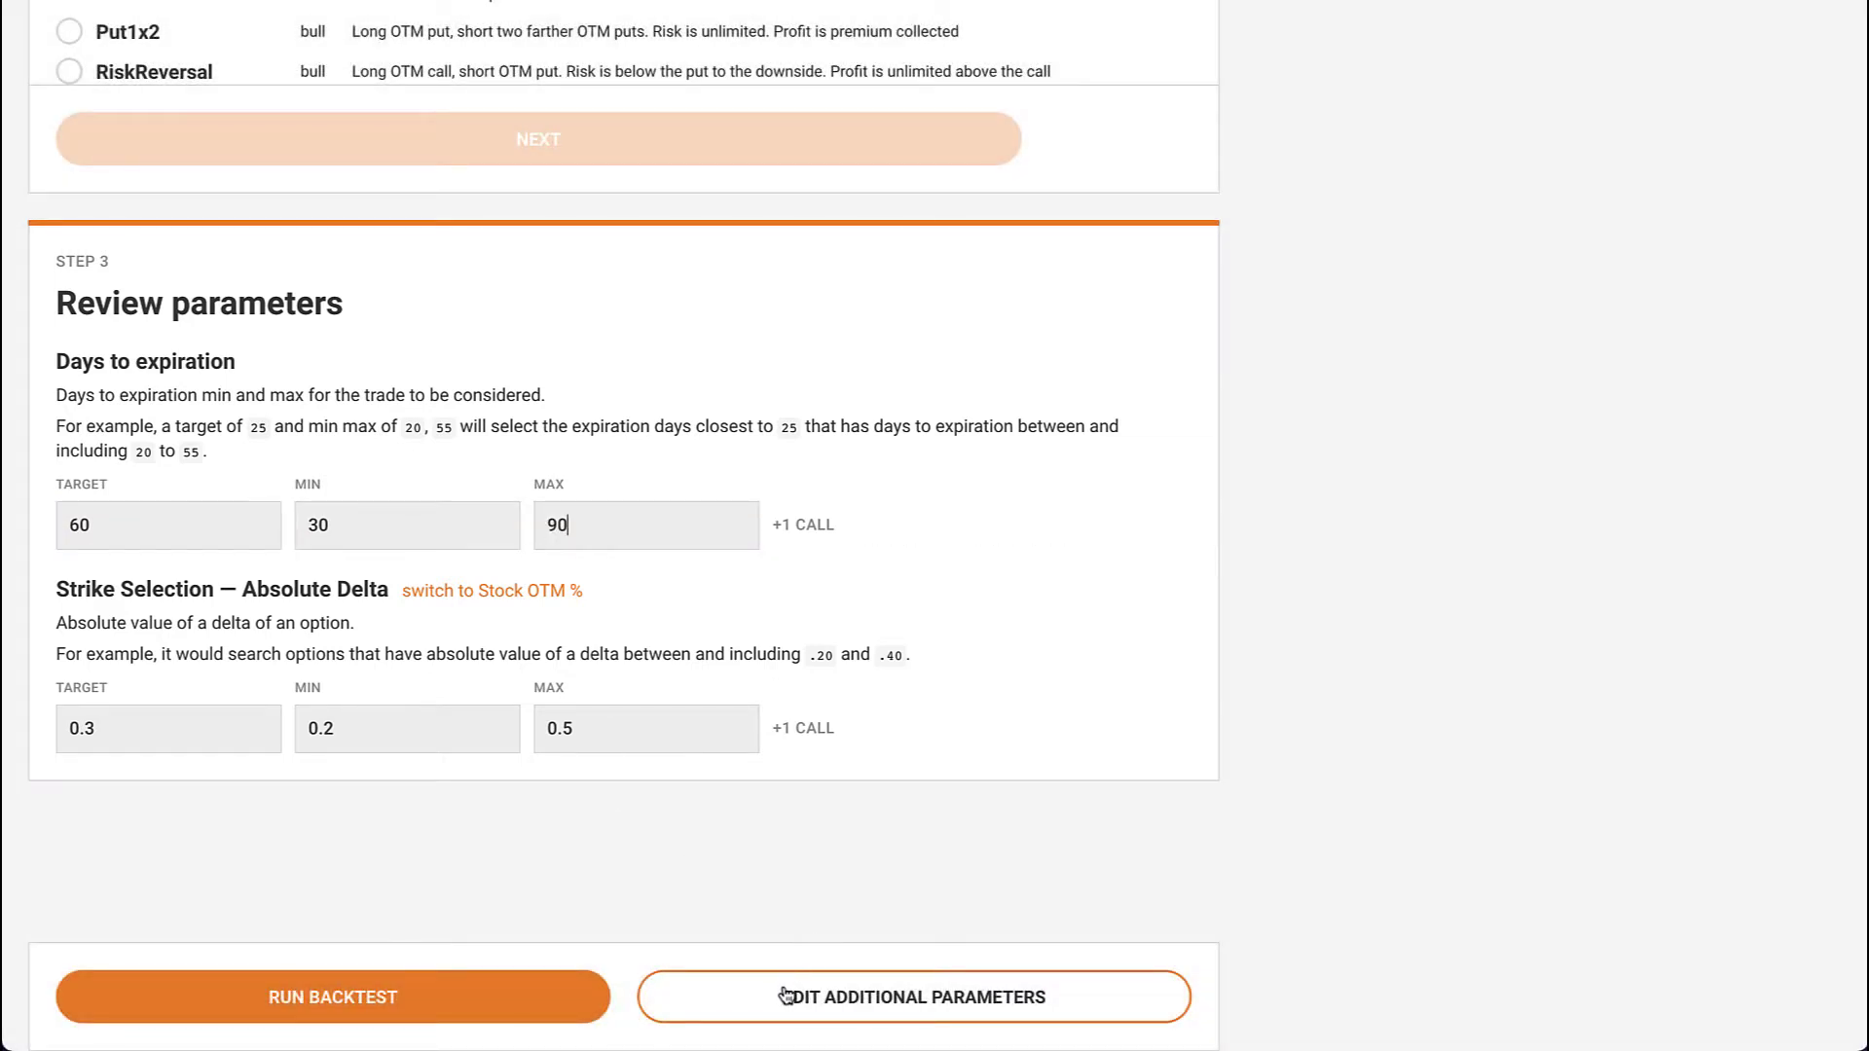
# Show the additional parameters and view the Strike Diff Percent settings without changes.
pyautogui.click(786, 994)
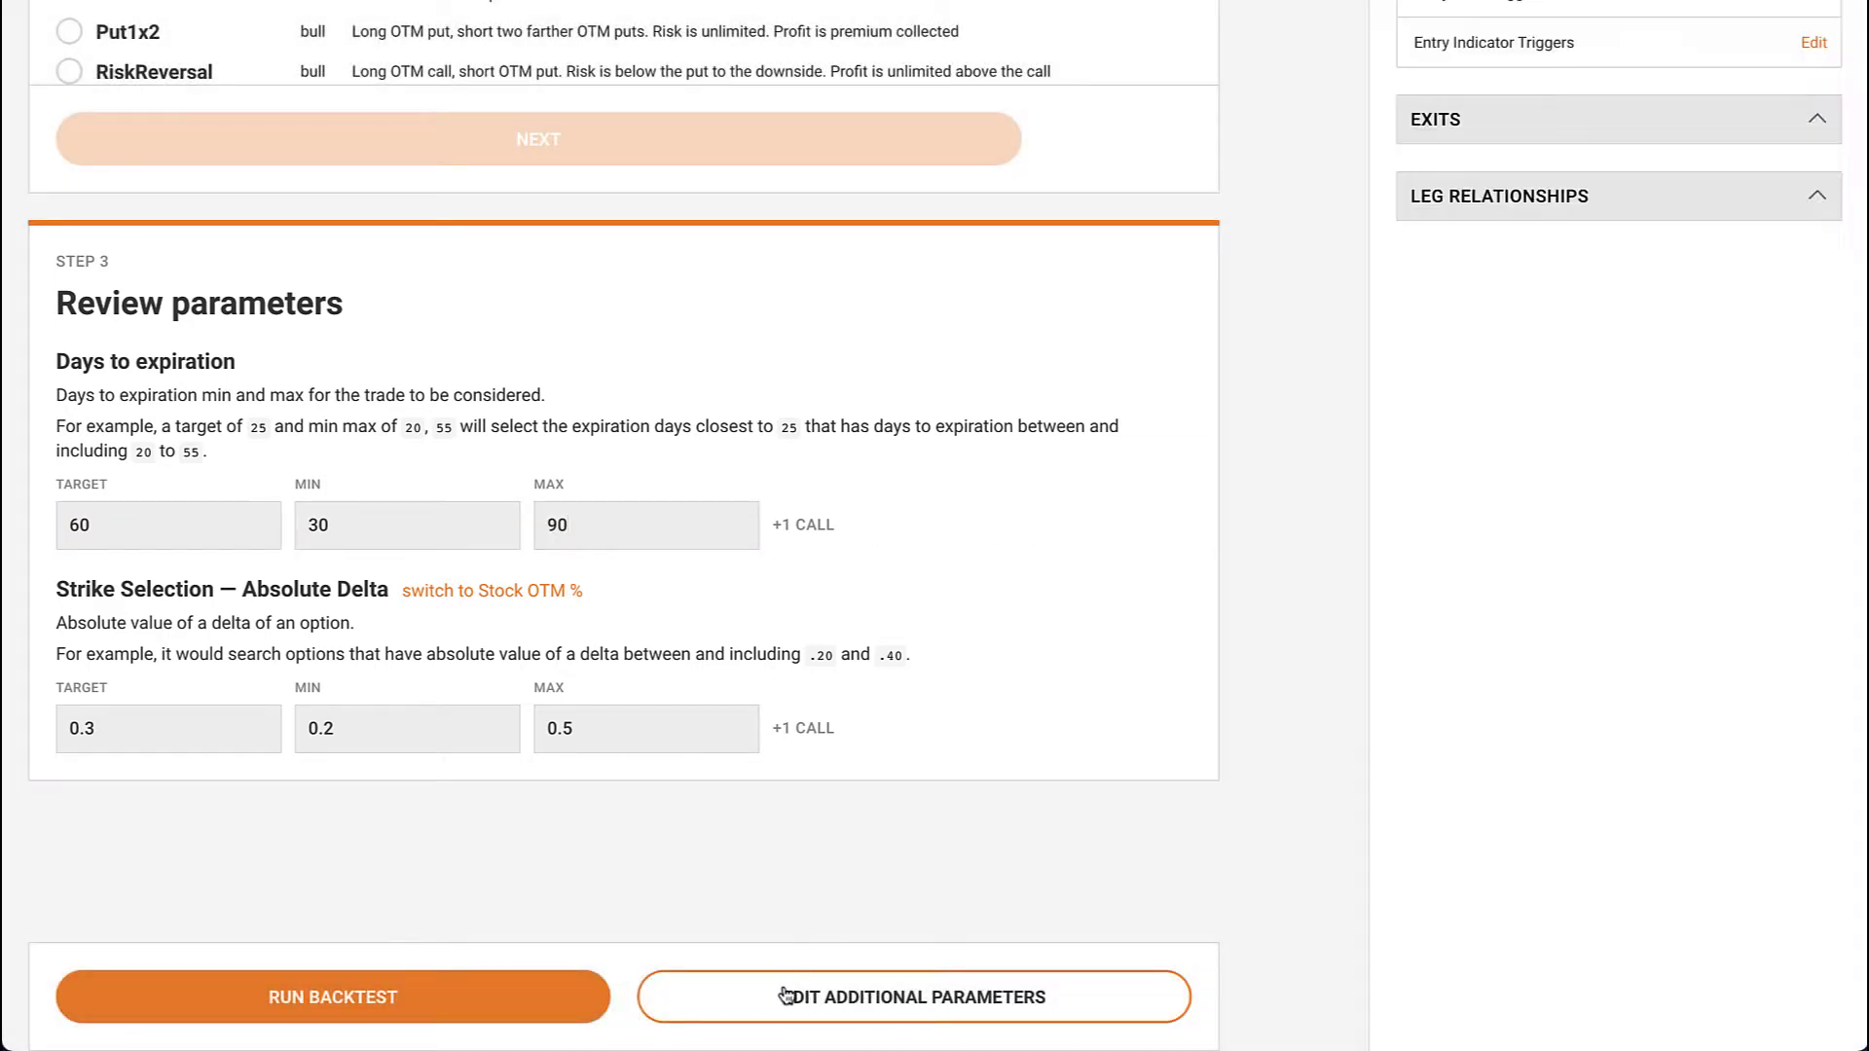
pyautogui.scroll(5, 1442, 433)
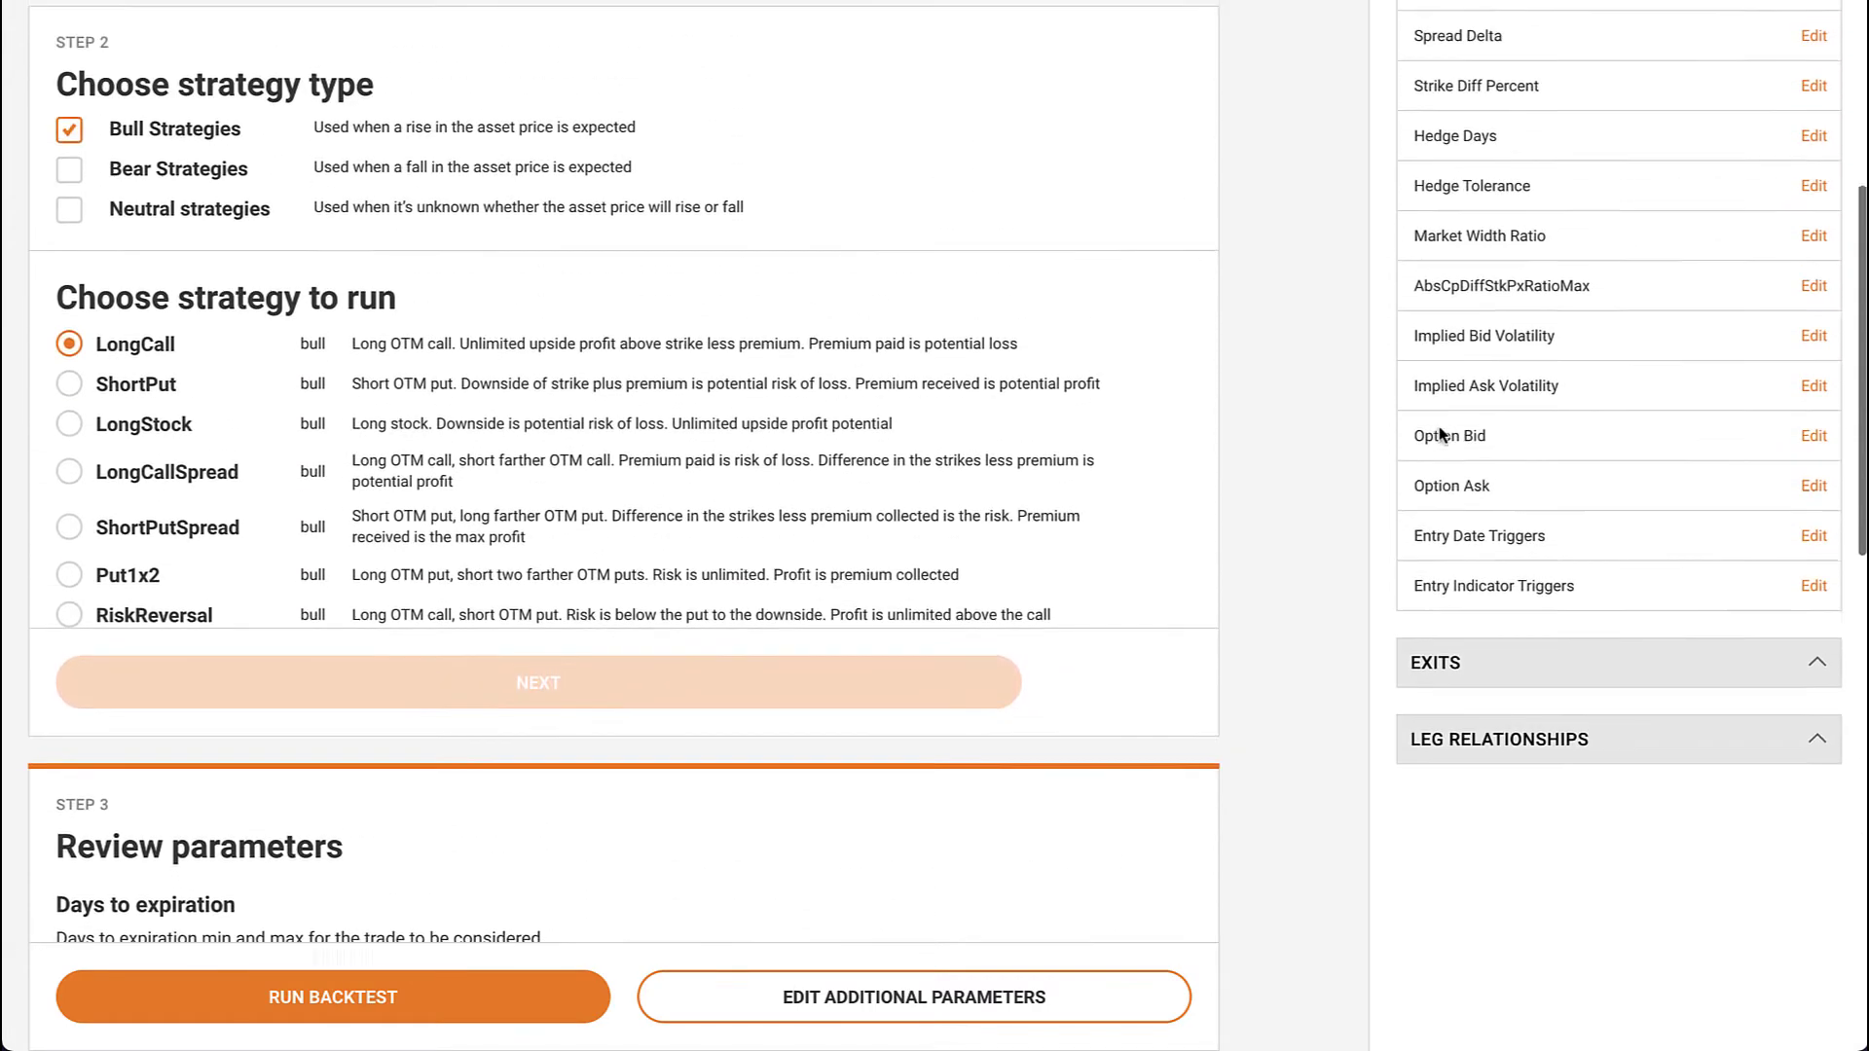
pyautogui.scroll(5, 1441, 434)
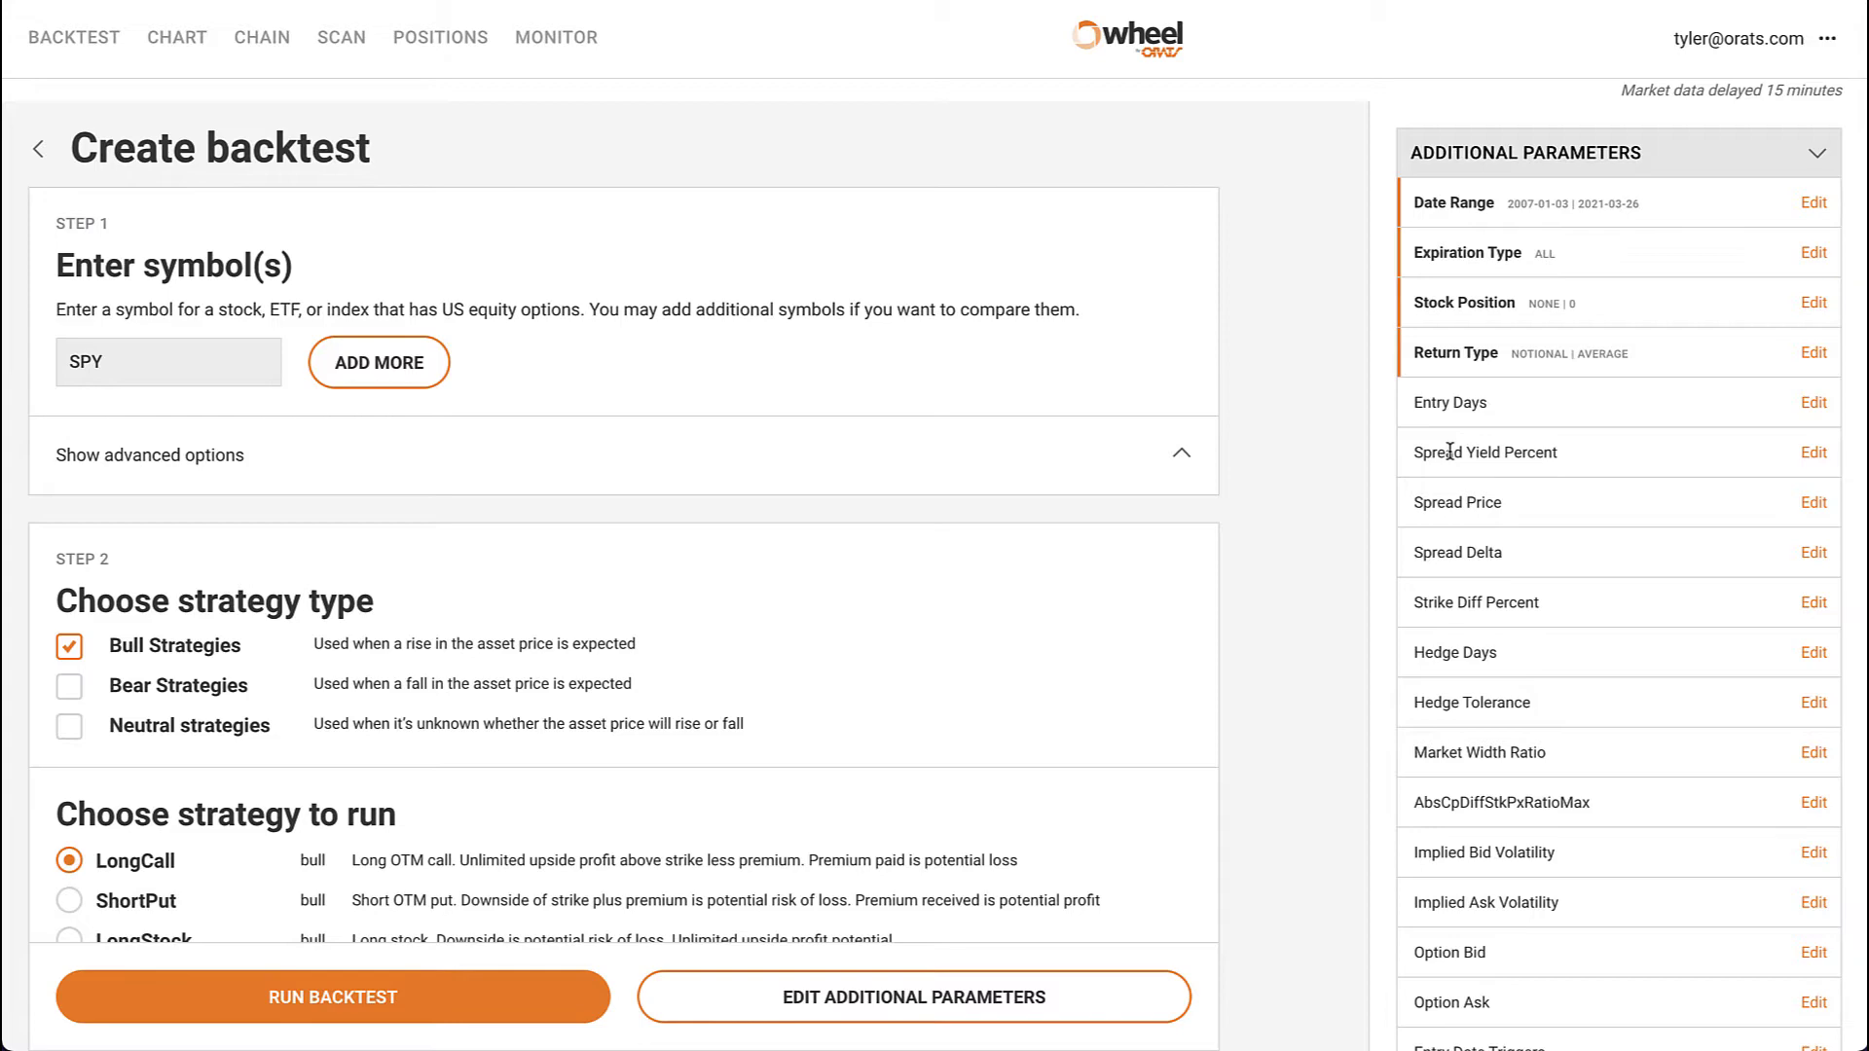
pyautogui.scroll(-2, 1449, 452)
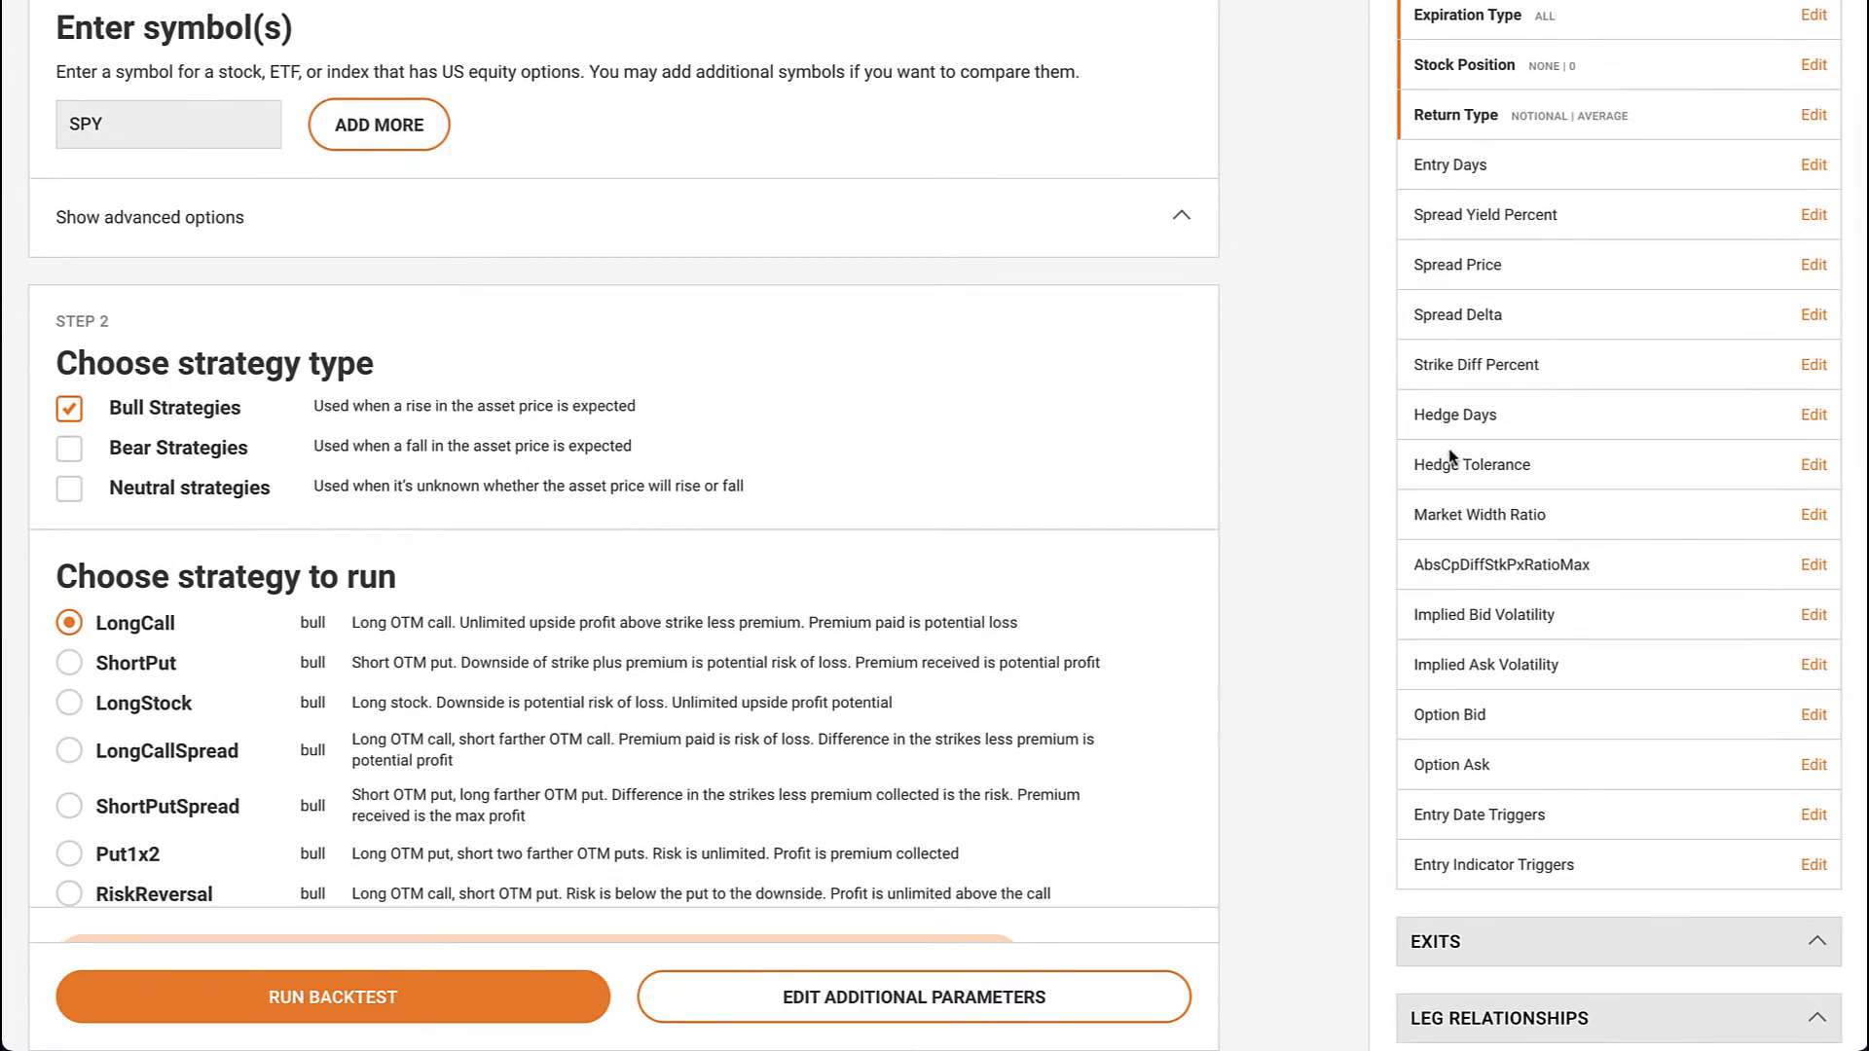
pyautogui.click(1813, 367)
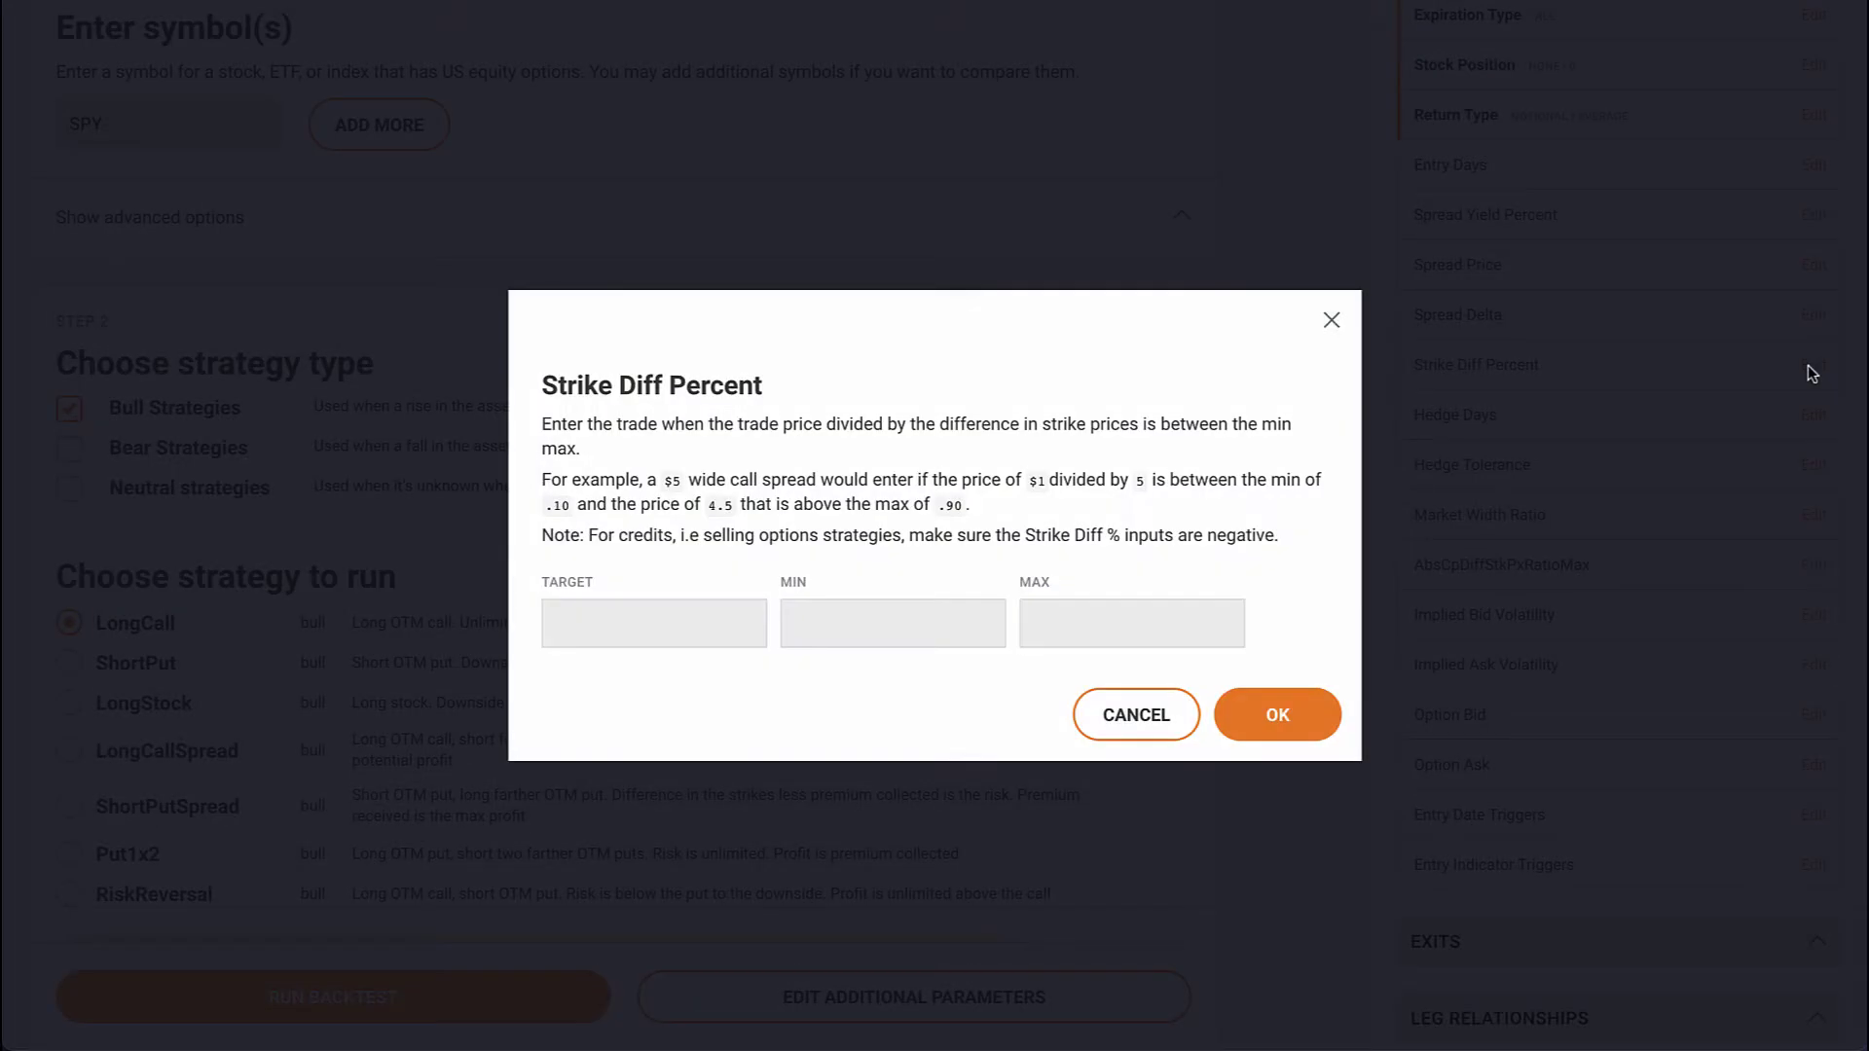
pyautogui.click(1332, 320)
# Expand the Exits section and view the Exit Profit Loss % settings without changes.
pyautogui.scroll(-4, 1528, 574)
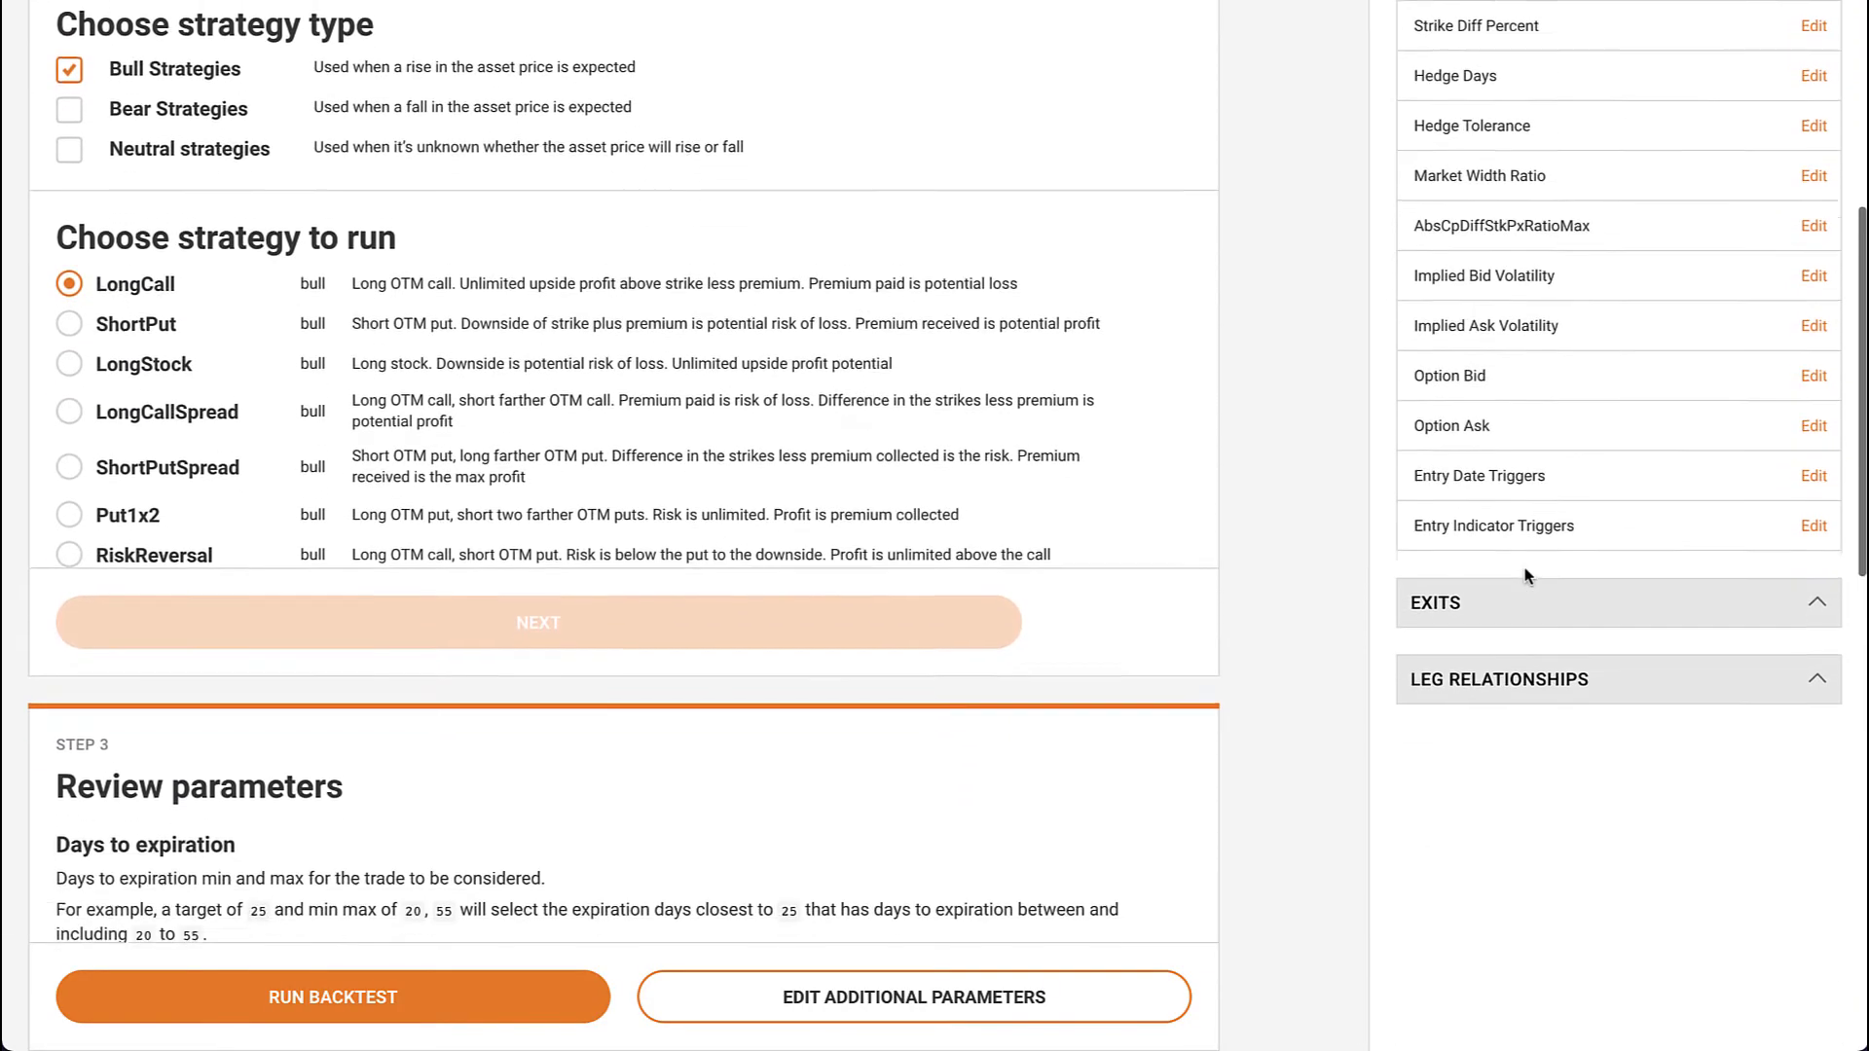
pyautogui.click(1528, 577)
pyautogui.scroll(-2, 1530, 609)
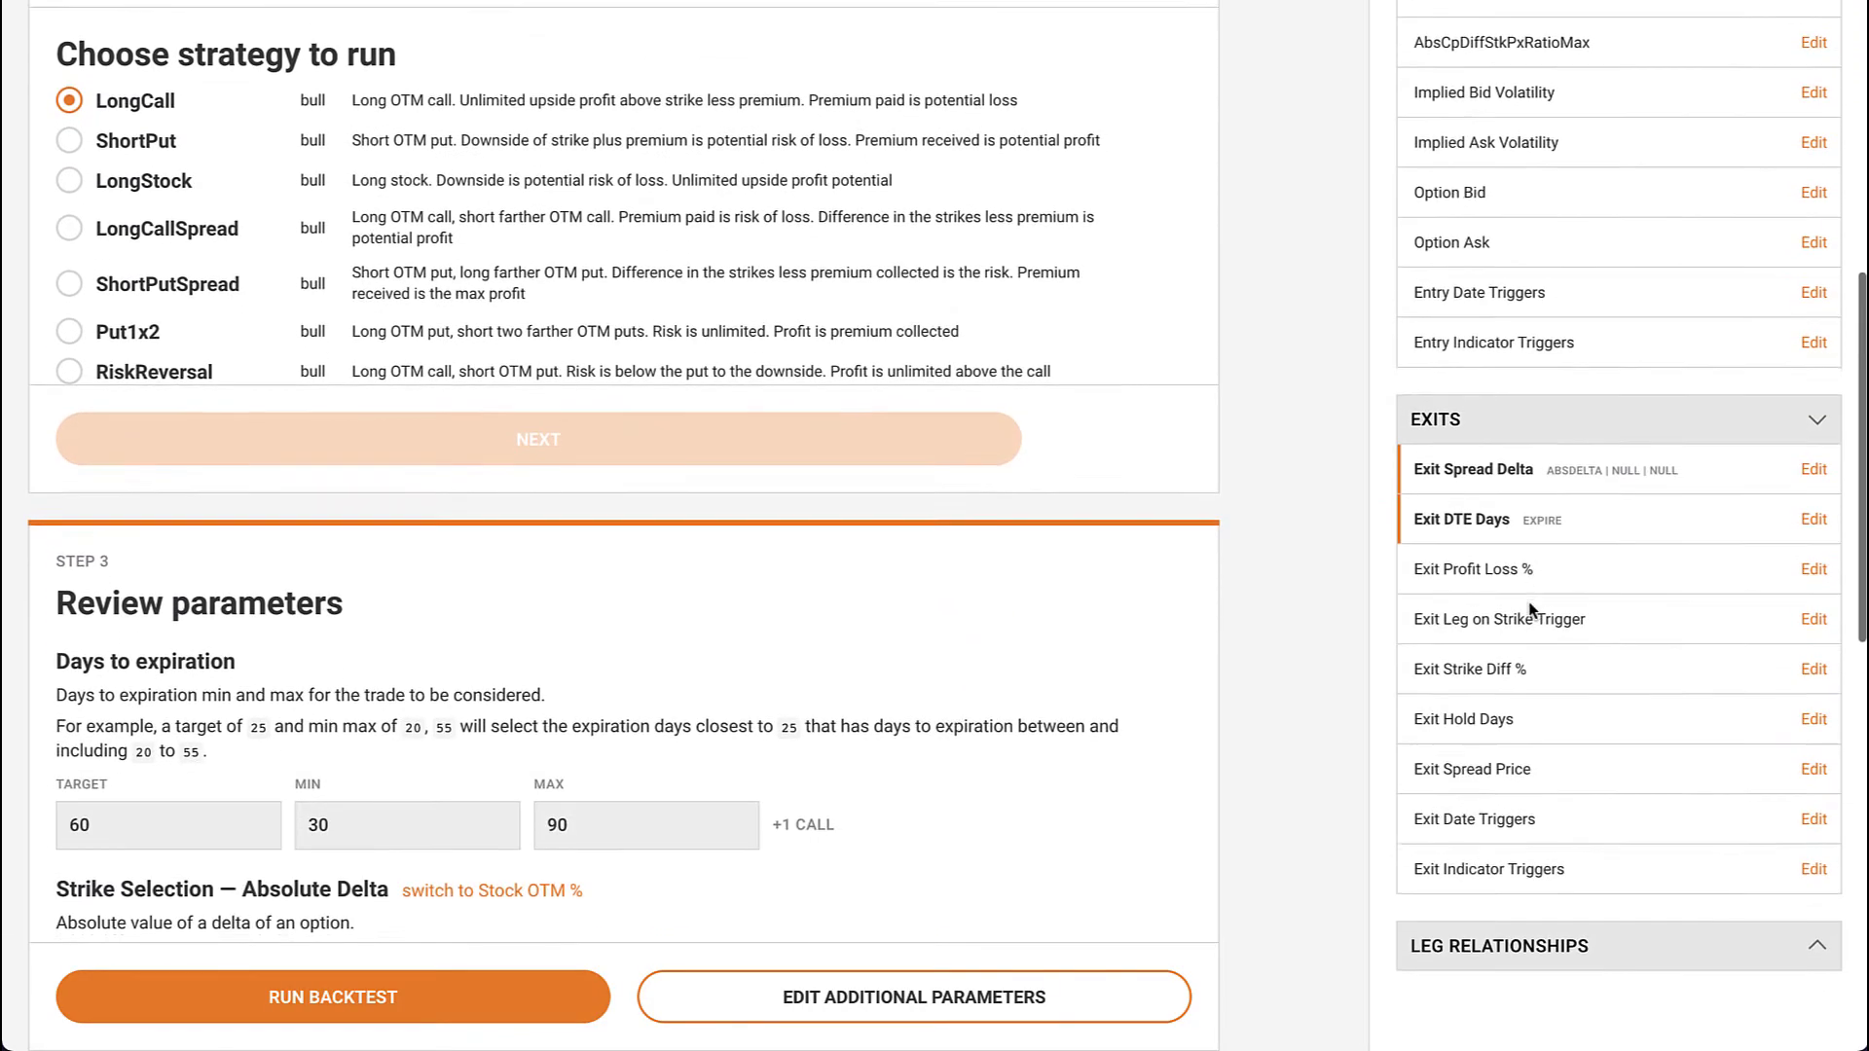
pyautogui.click(1813, 539)
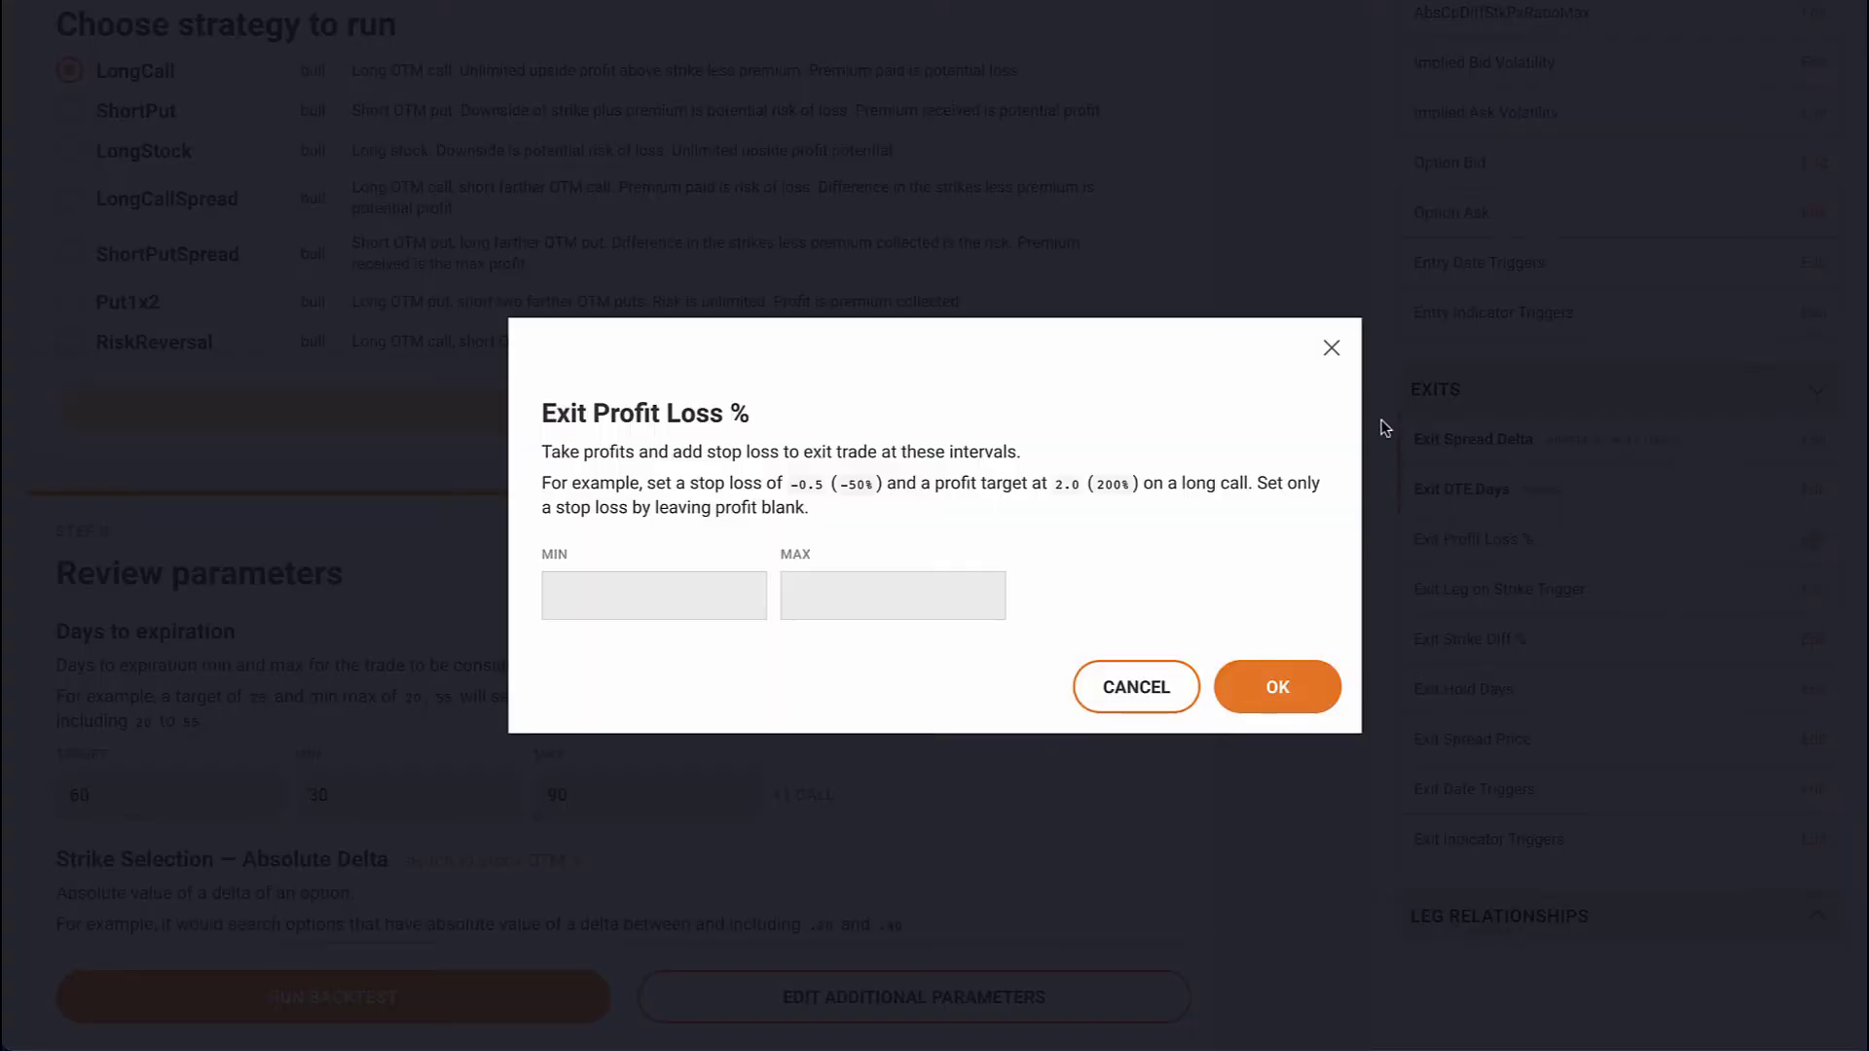
pyautogui.click(1332, 348)
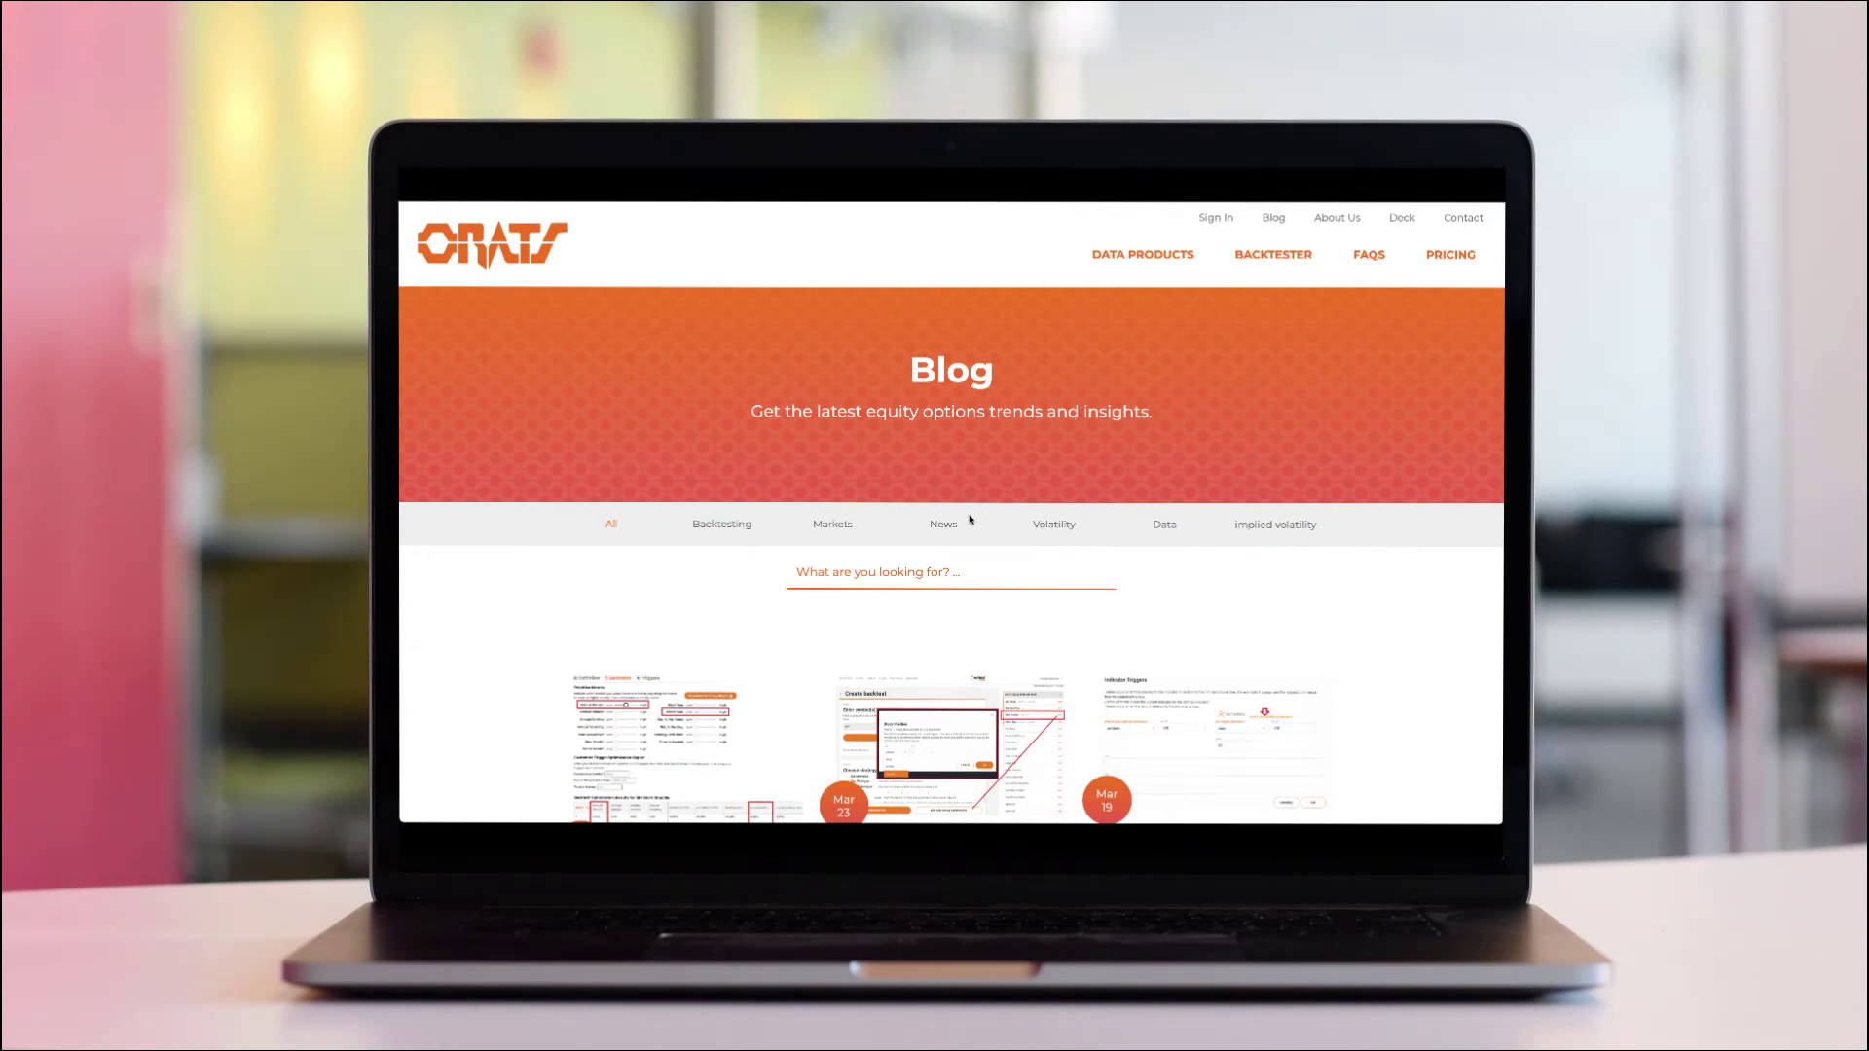
# Search the blog for 'contango' and scroll through the matching articles.
pyautogui.click(889, 572)
pyautogui.write('contango')
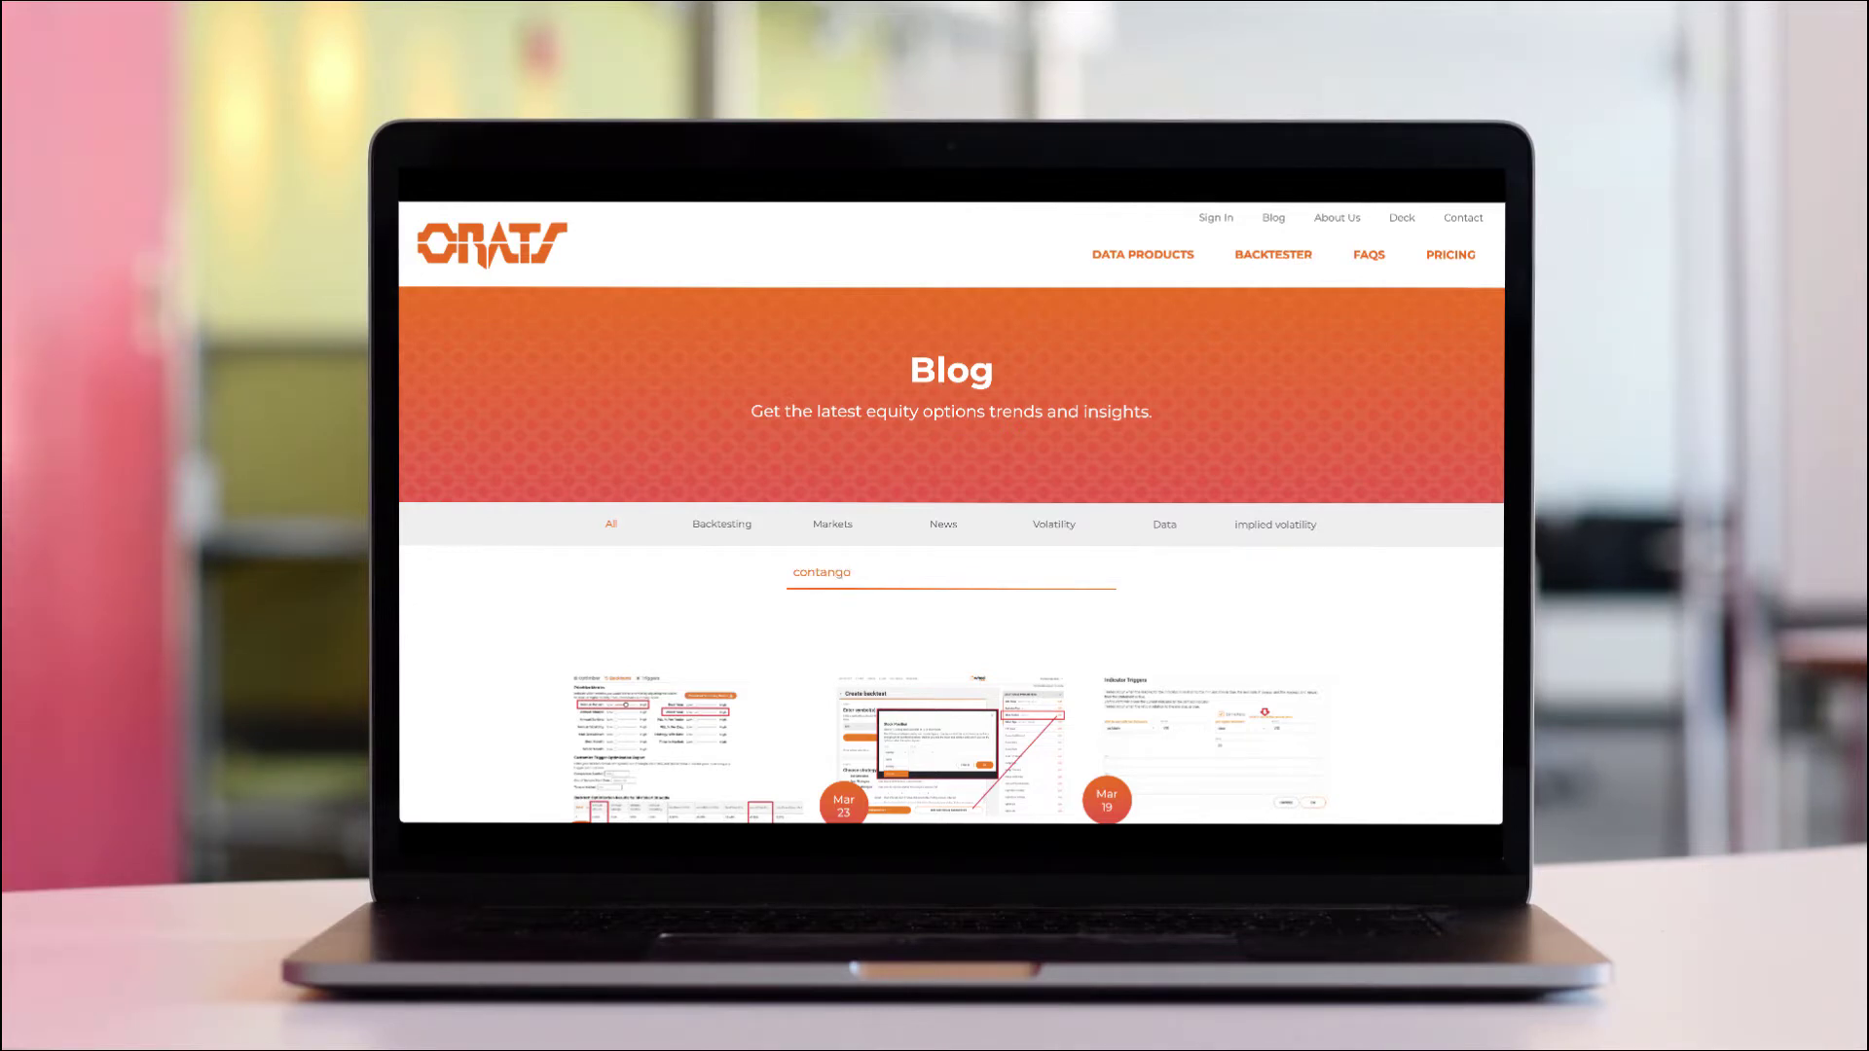
pyautogui.press('Return')
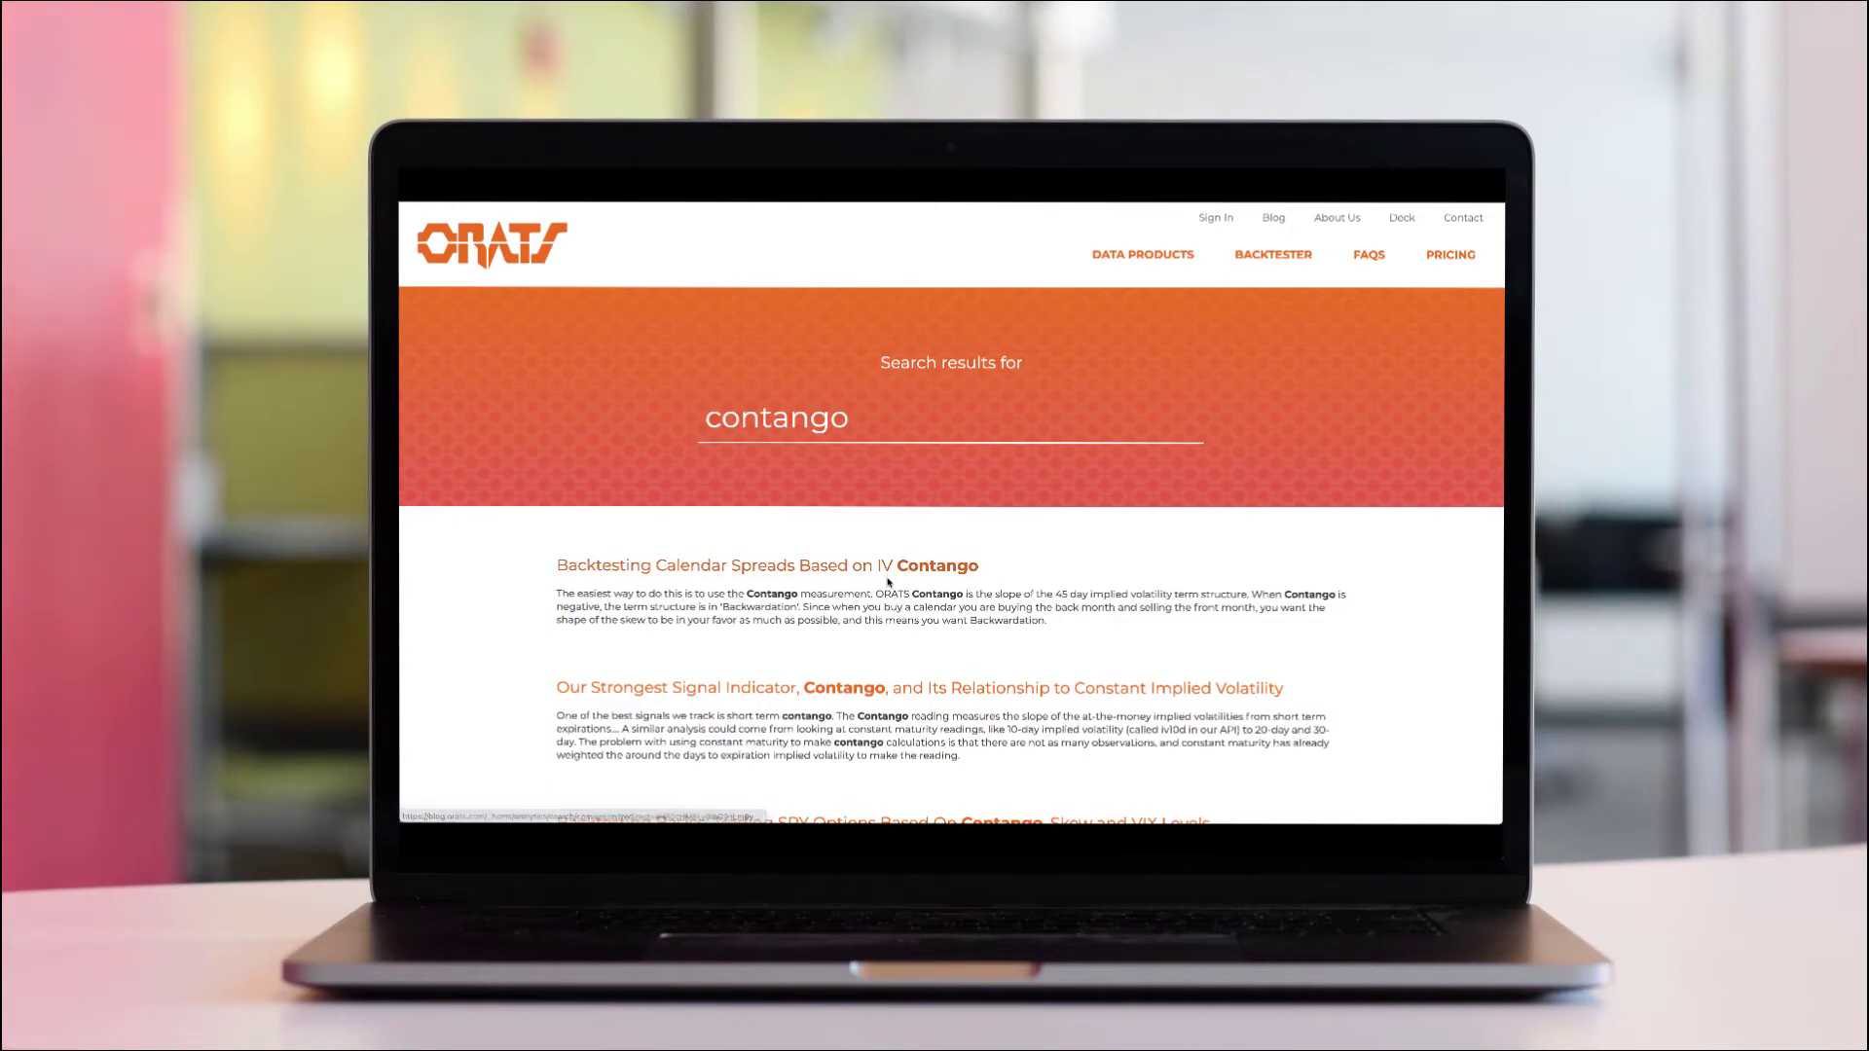
pyautogui.scroll(-3, 889, 582)
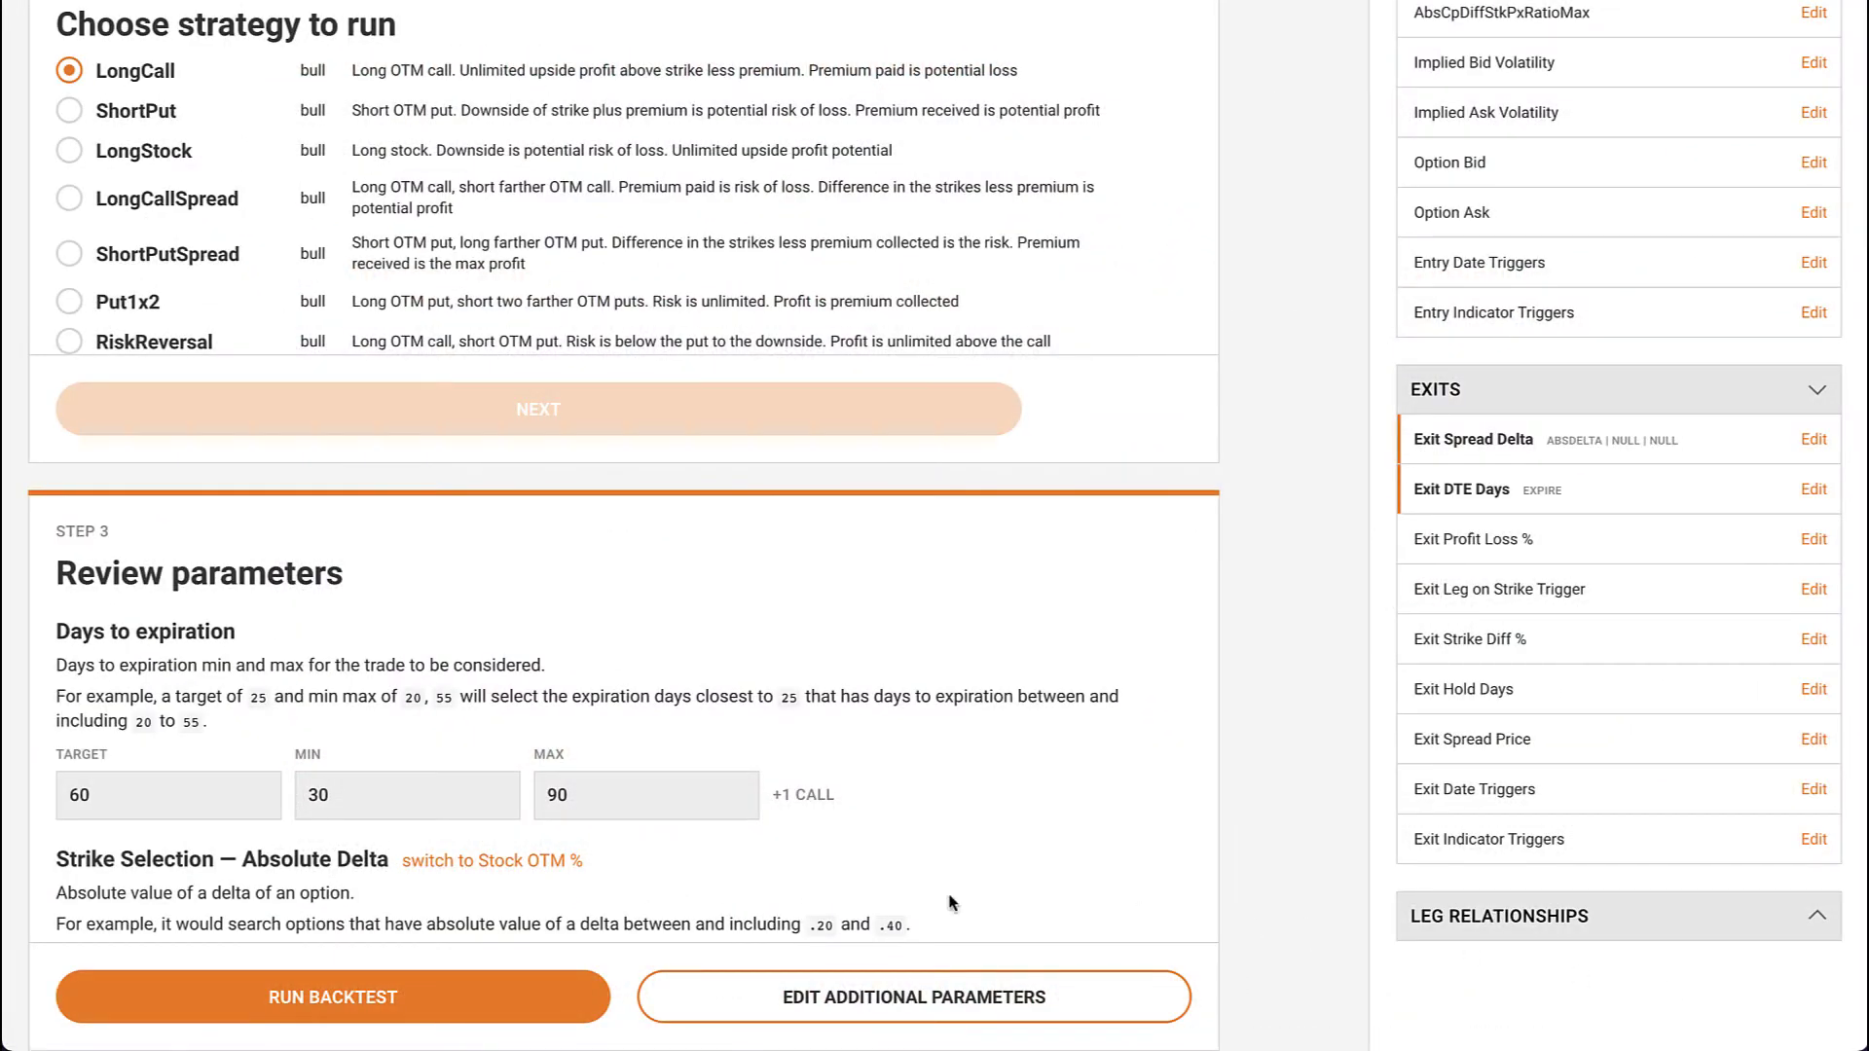
# Run the backtest with the reviewed parameters.
pyautogui.click(508, 1003)
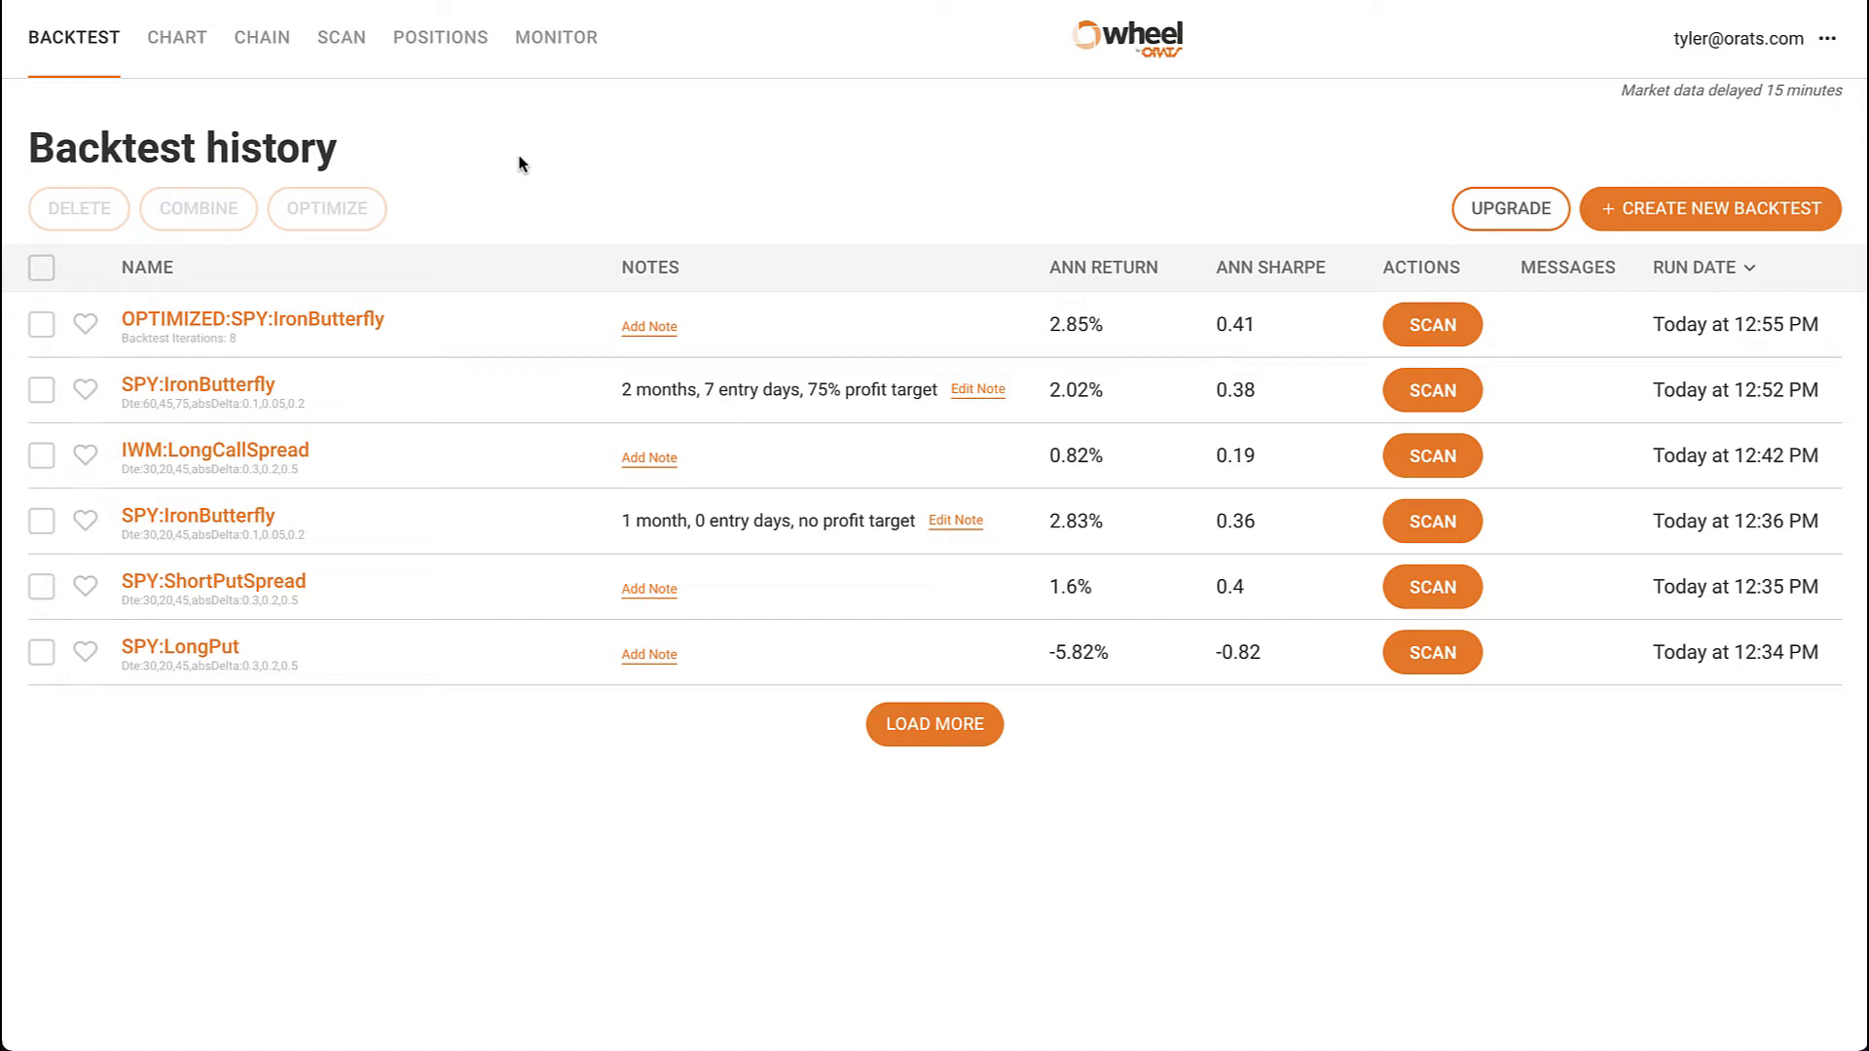
# Open the one-month SPY:IronButterfly report and scroll through its stats, chart, monthly returns and trades.
pyautogui.click(240, 526)
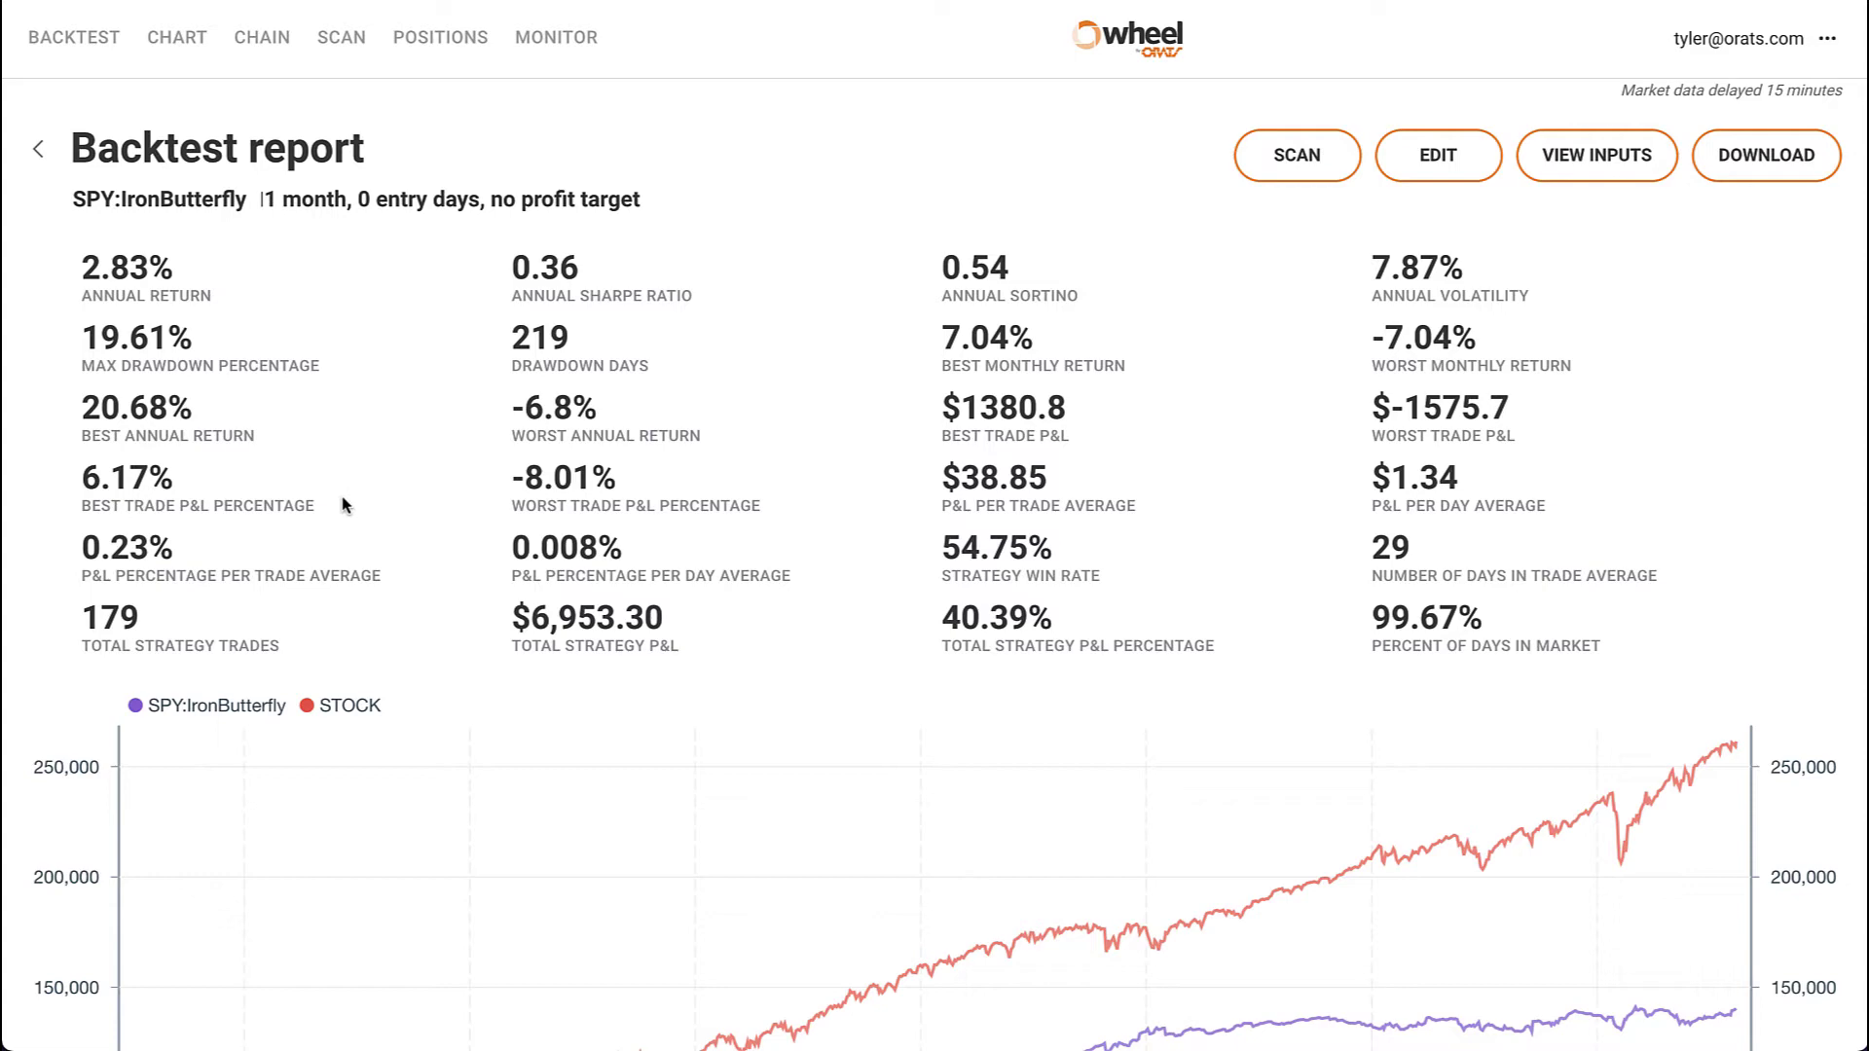
pyautogui.scroll(-4, 343, 504)
pyautogui.scroll(-2, 342, 503)
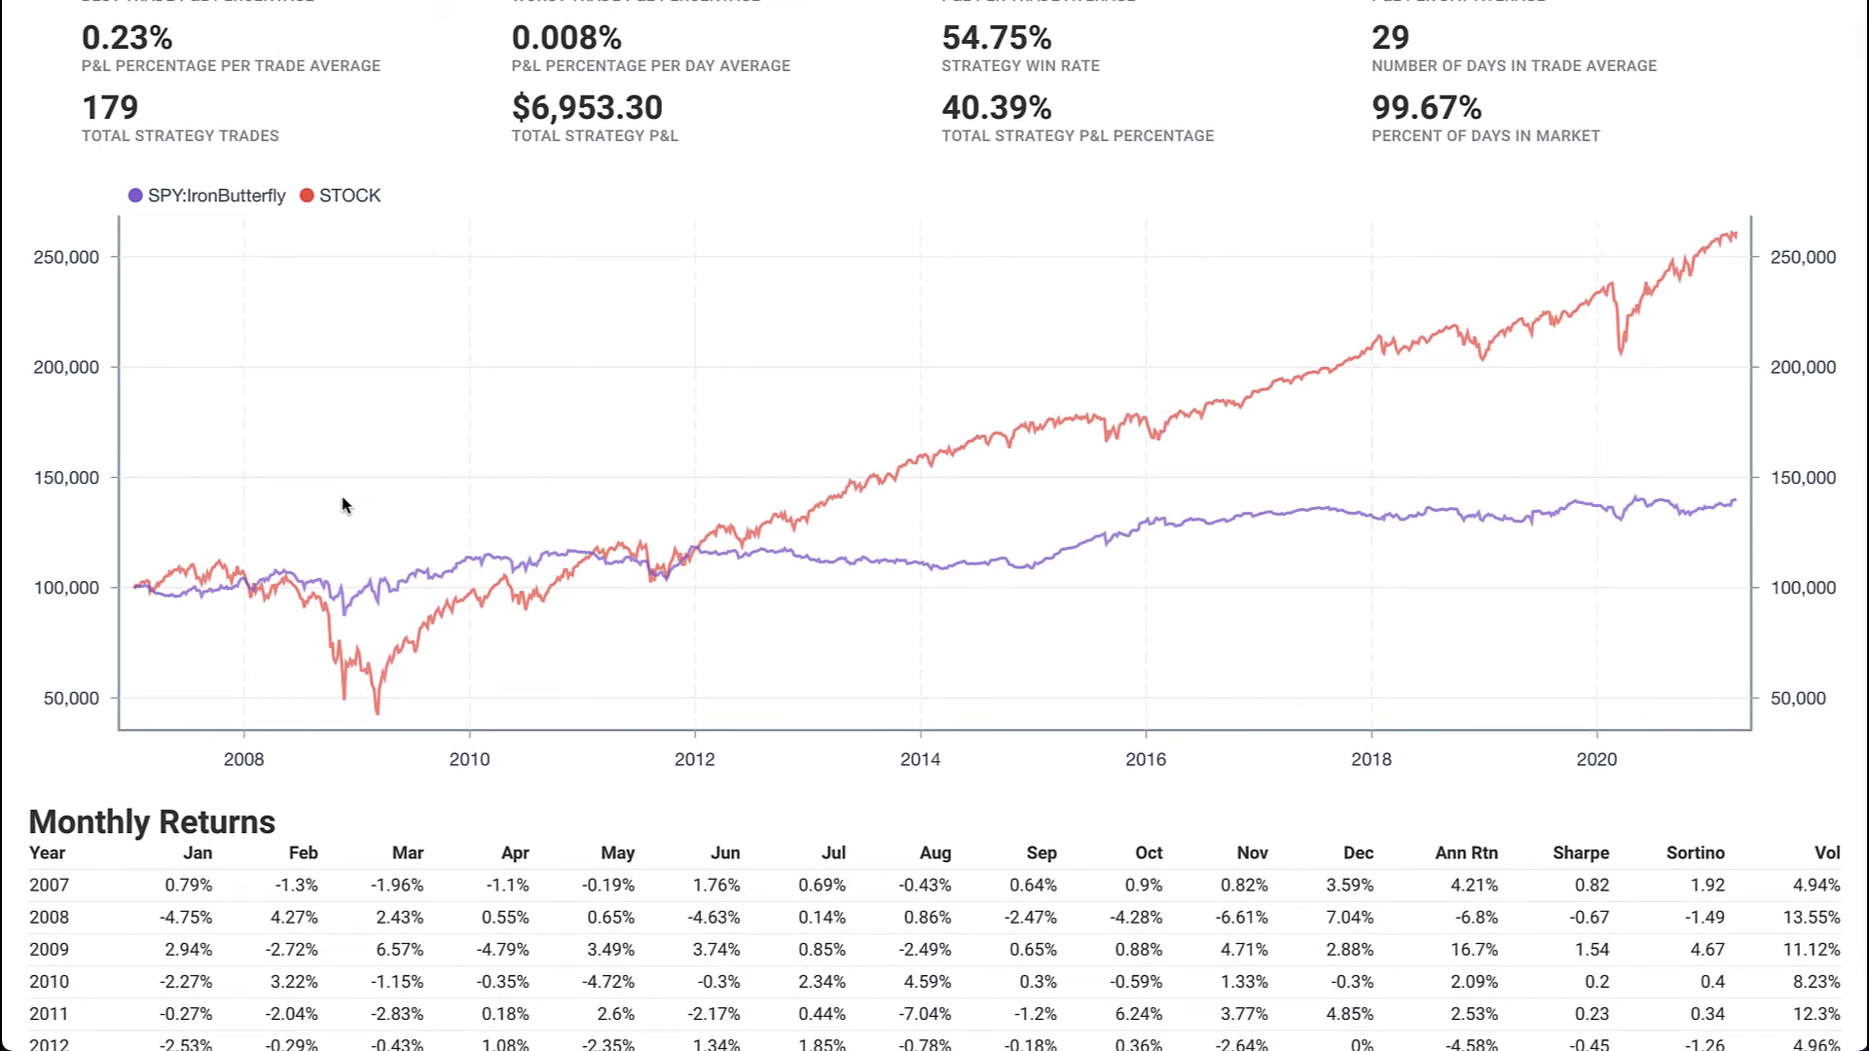
pyautogui.scroll(-6, 342, 503)
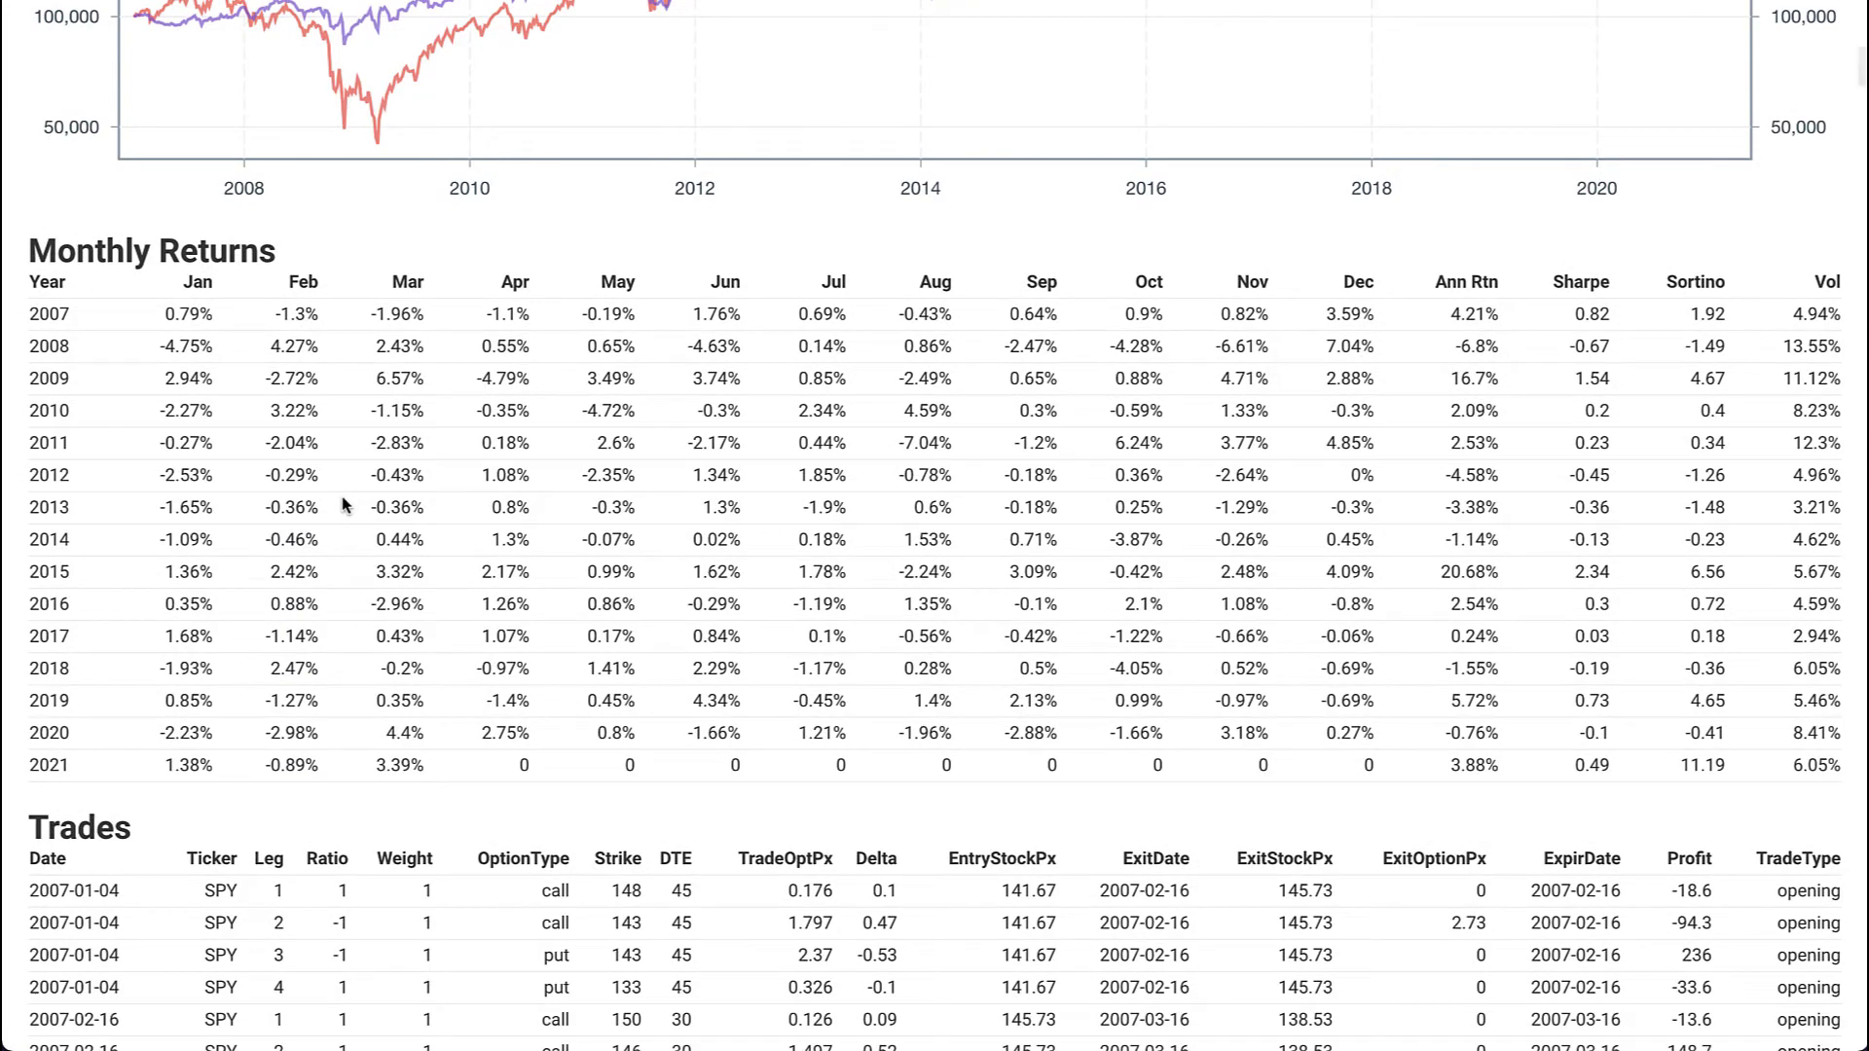
pyautogui.scroll(-8, 343, 504)
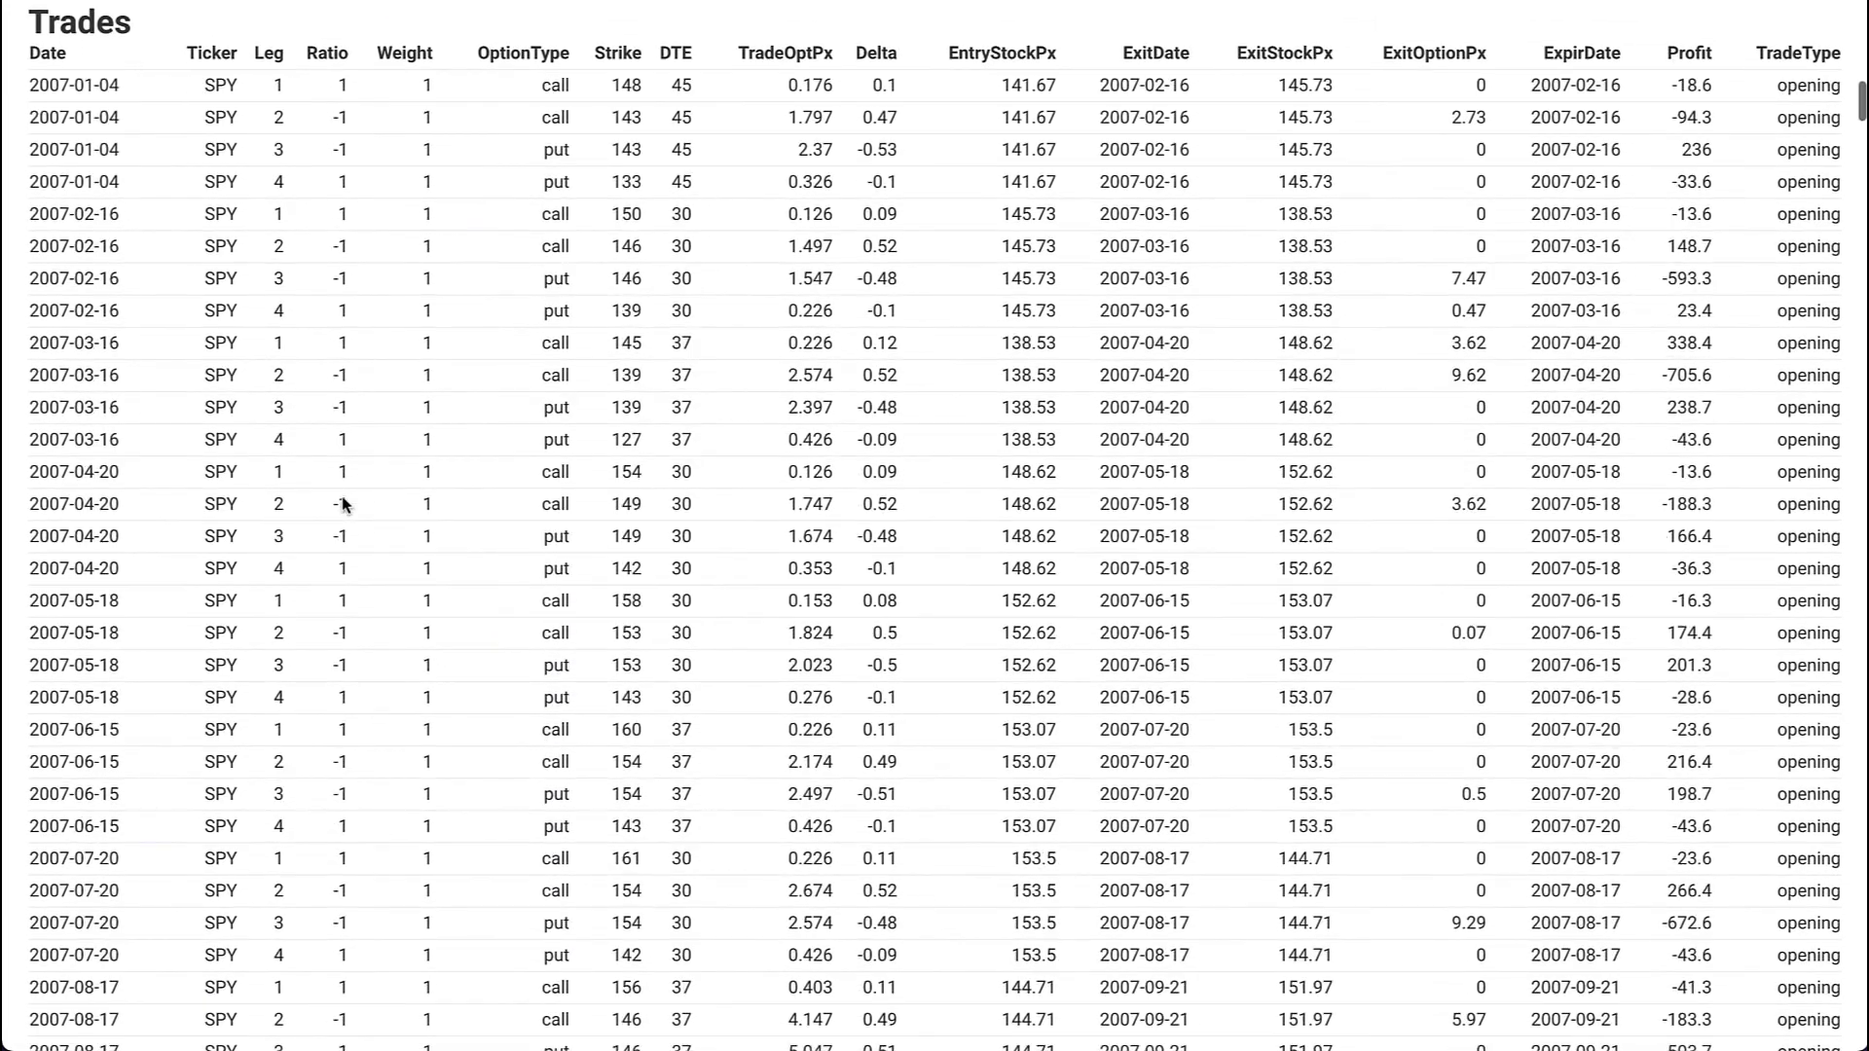
pyautogui.scroll(15, 342, 496)
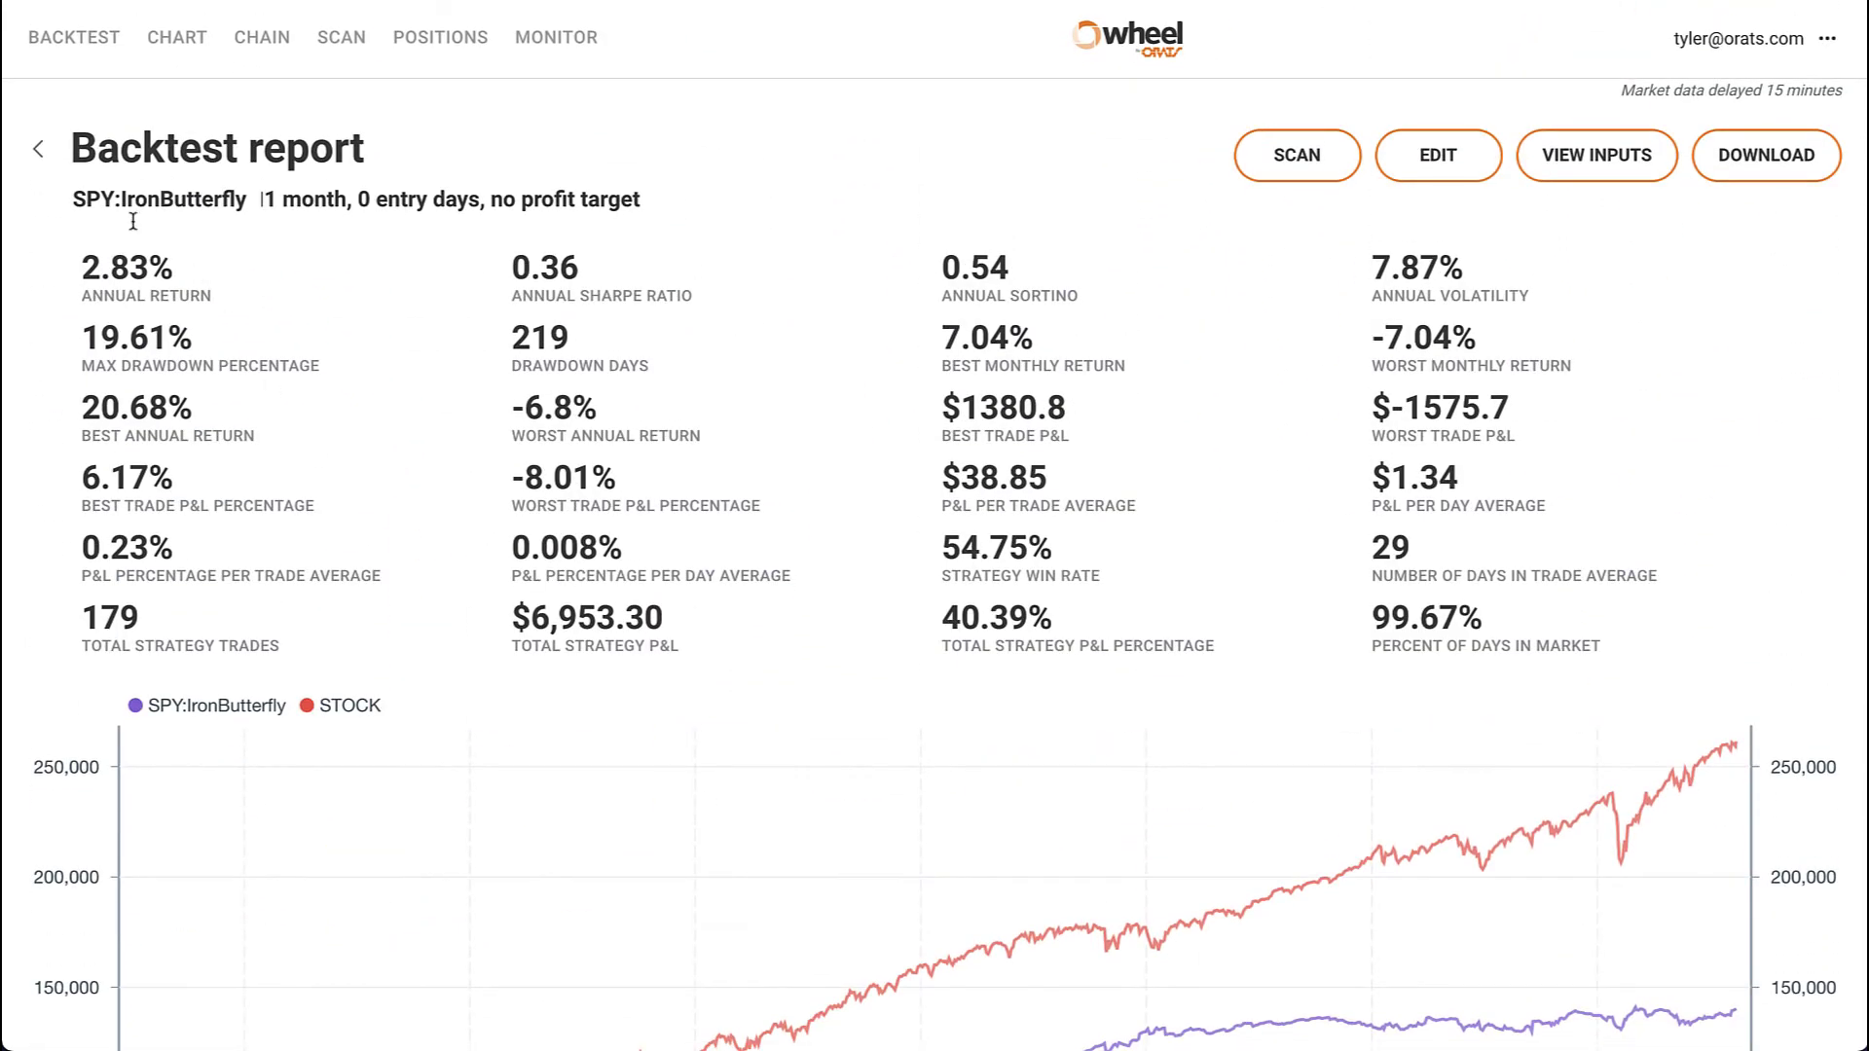
# Return to the backtest history and delete the SPY:LongPut backtest.
pyautogui.click(38, 149)
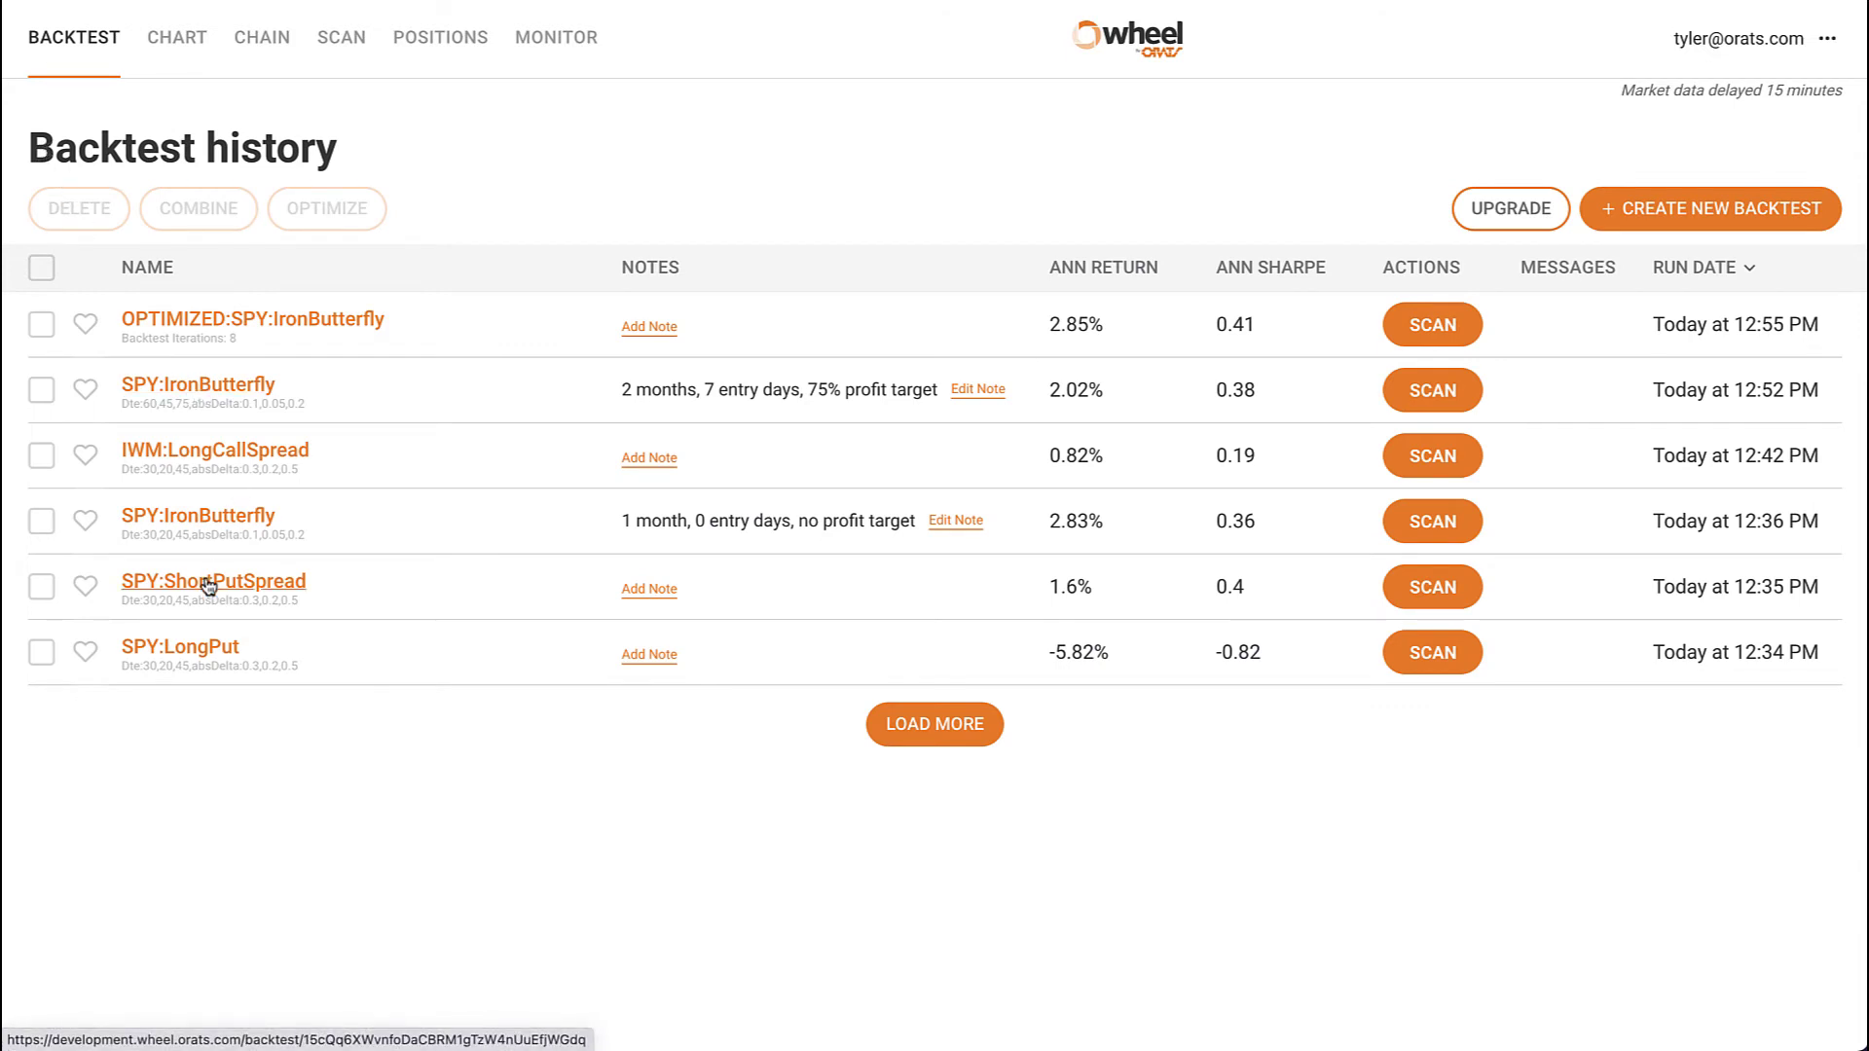
pyautogui.click(42, 656)
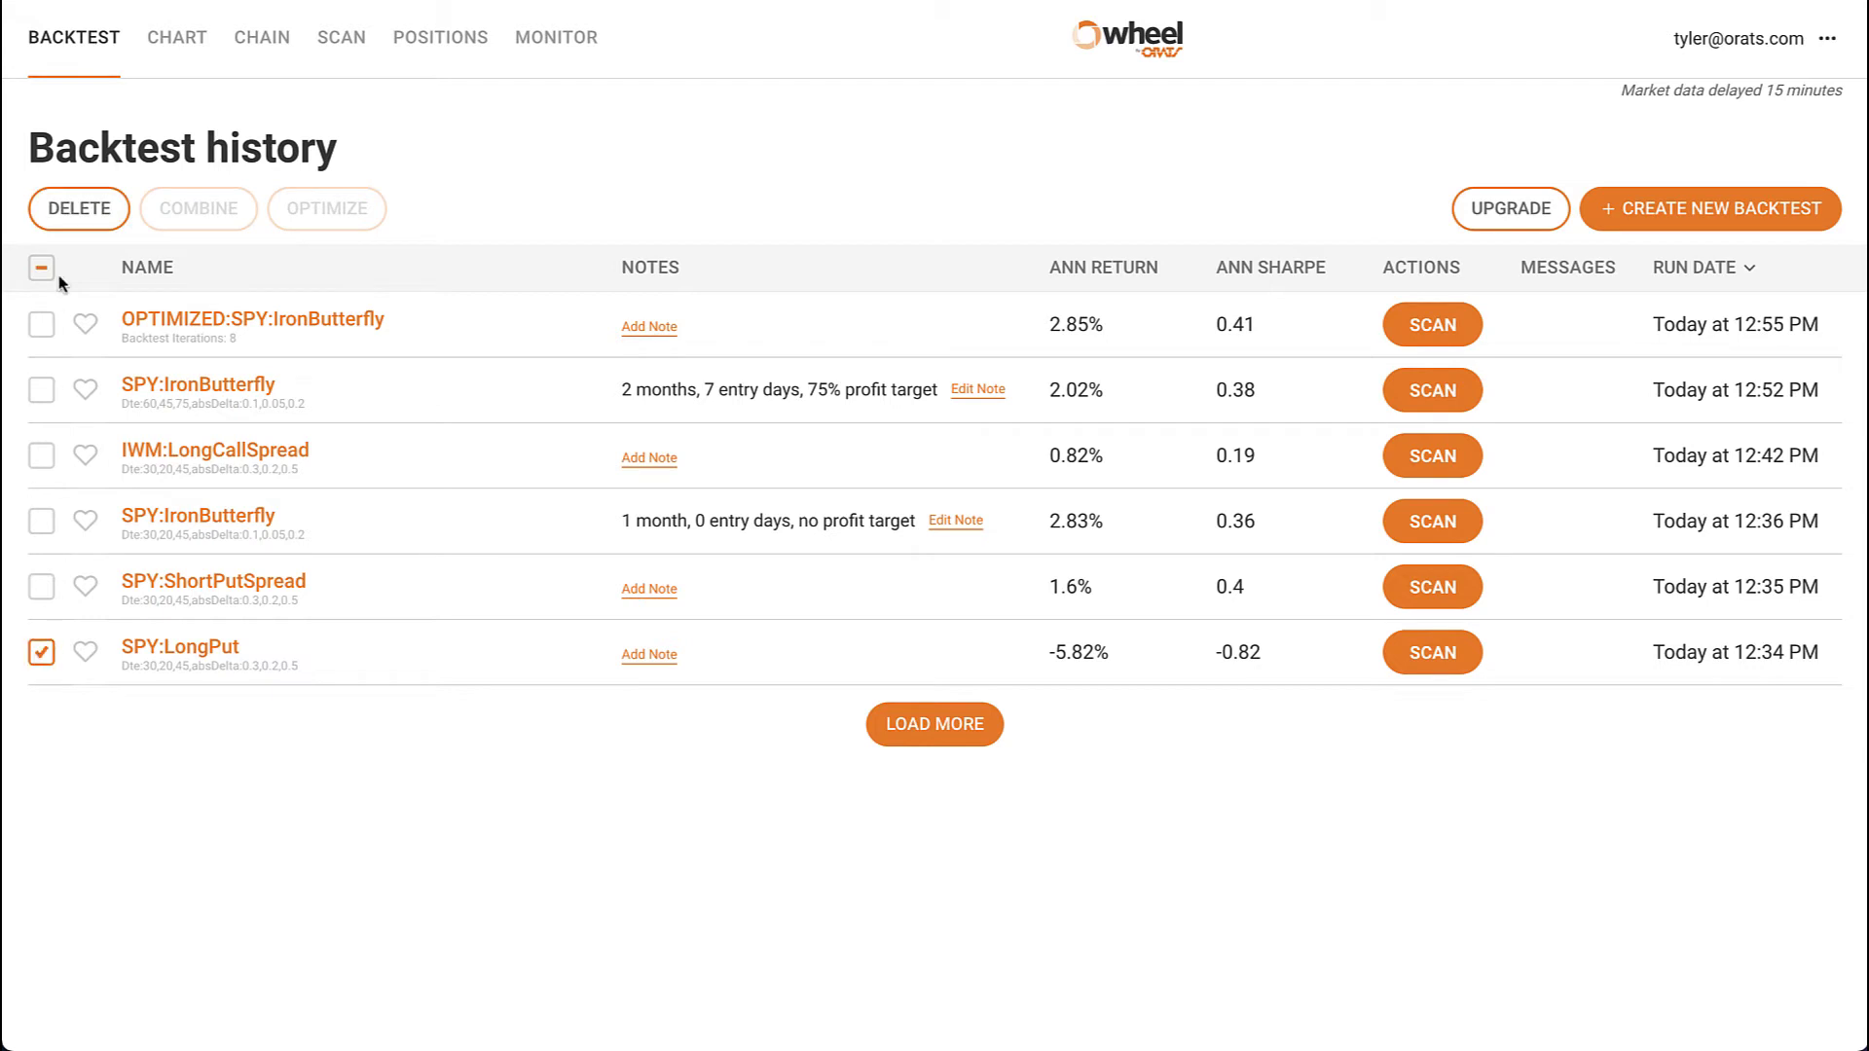
pyautogui.click(84, 210)
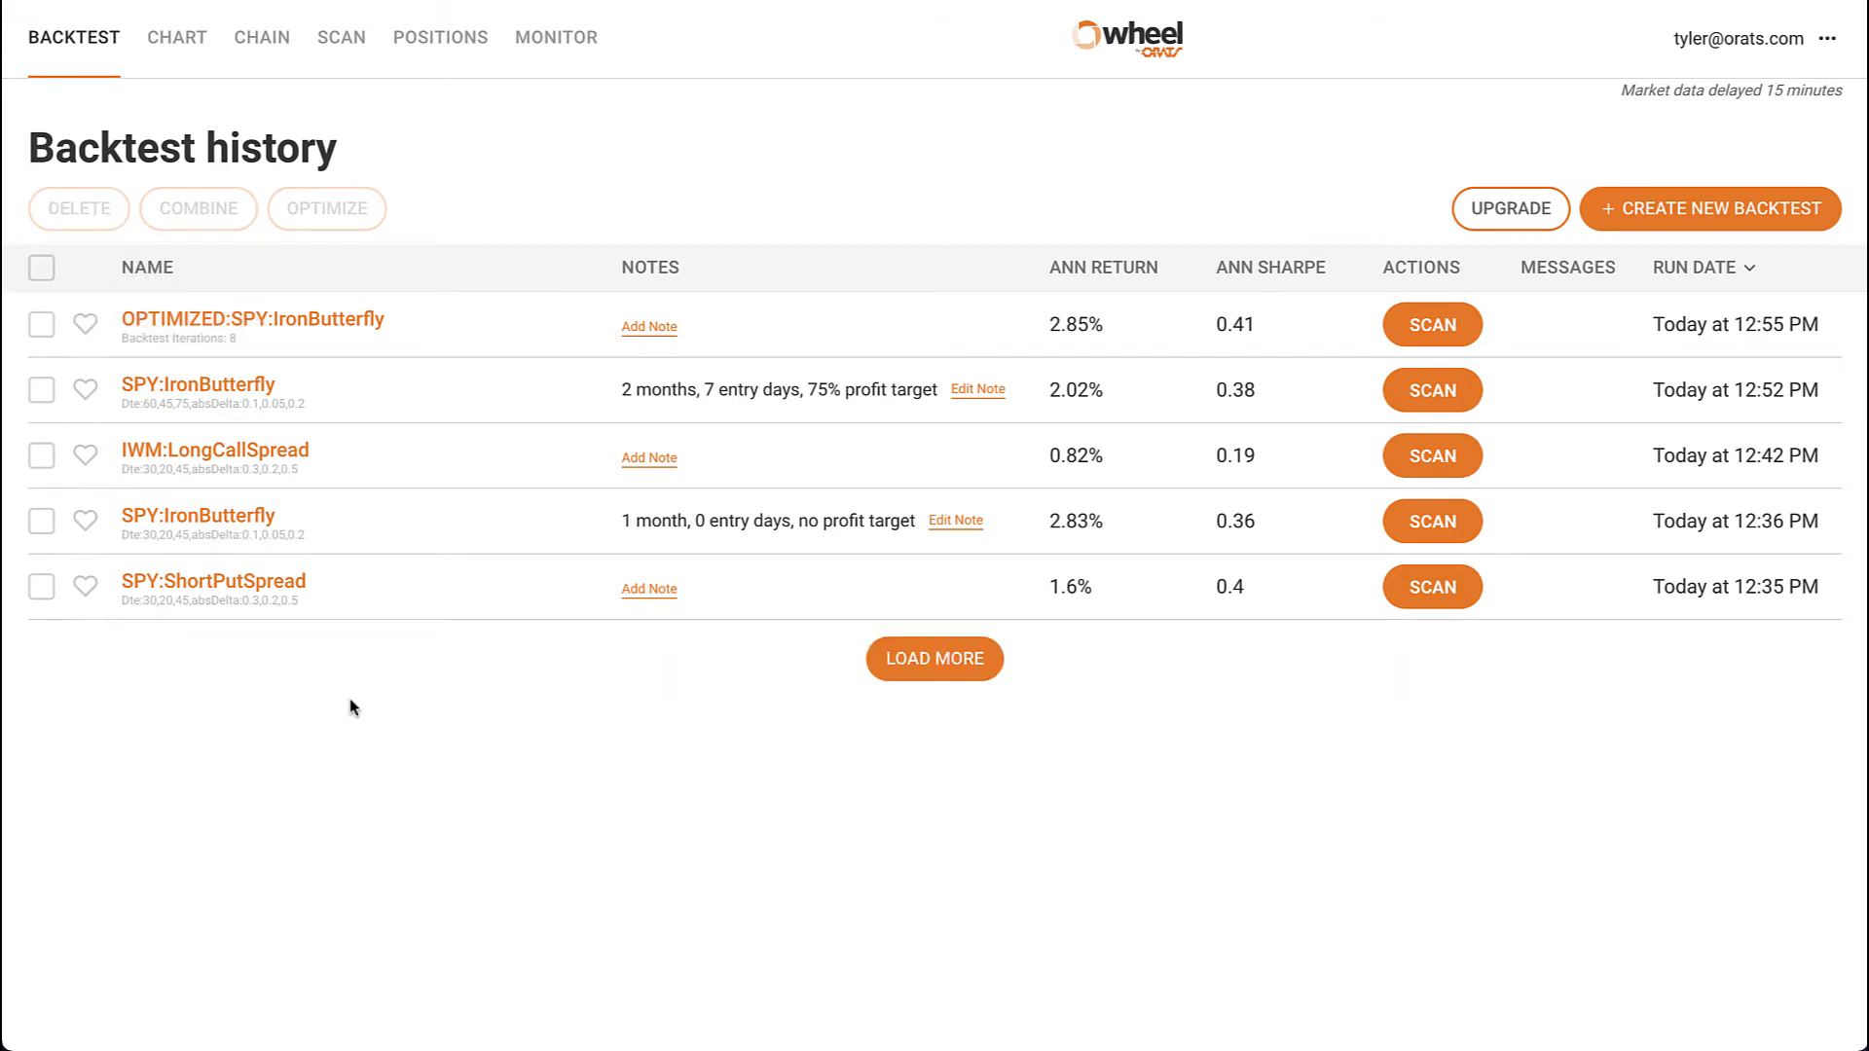
# Add and save the note 'This is a short put spread' on SPY:ShortPutSpread.
pyautogui.click(631, 591)
pyautogui.click(757, 590)
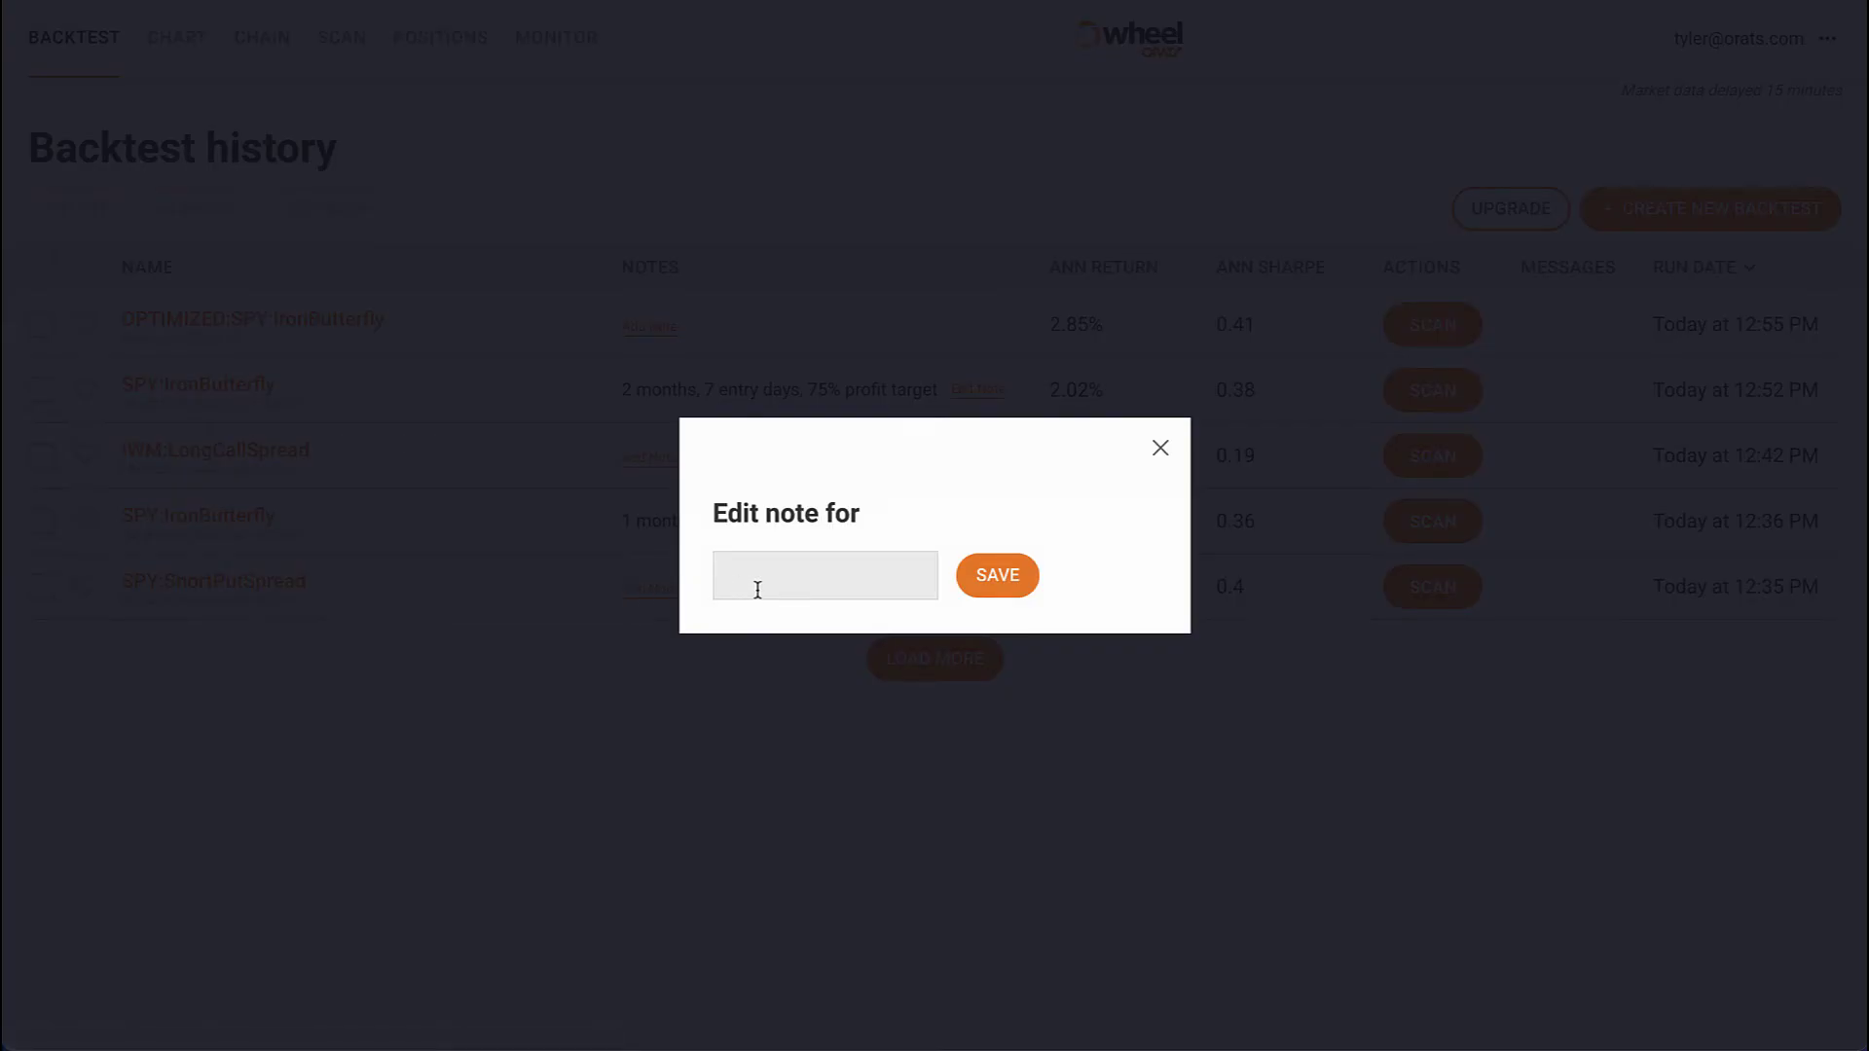
pyautogui.write('This is a sh')
pyautogui.write('ot ')
pyautogui.write('rt put sprea')
pyautogui.write('d')
pyautogui.click(993, 576)
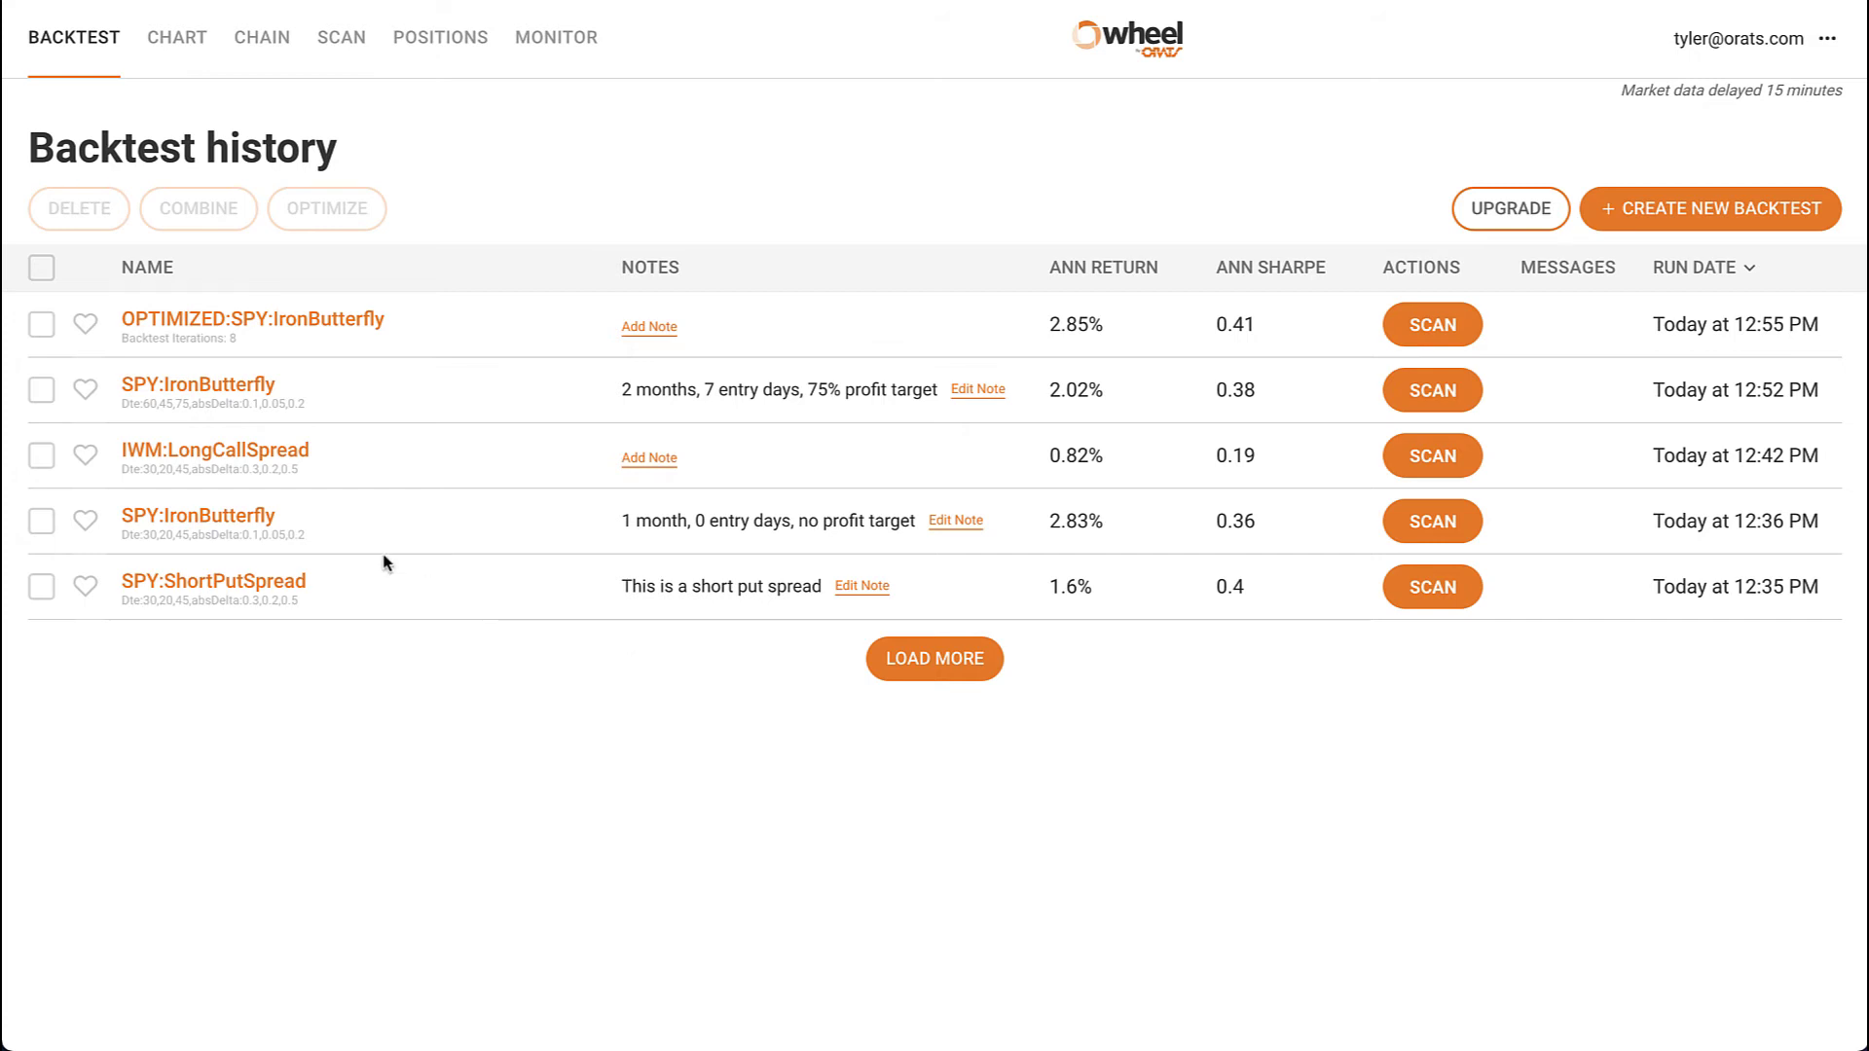
pyautogui.click(39, 522)
pyautogui.click(39, 455)
pyautogui.click(185, 220)
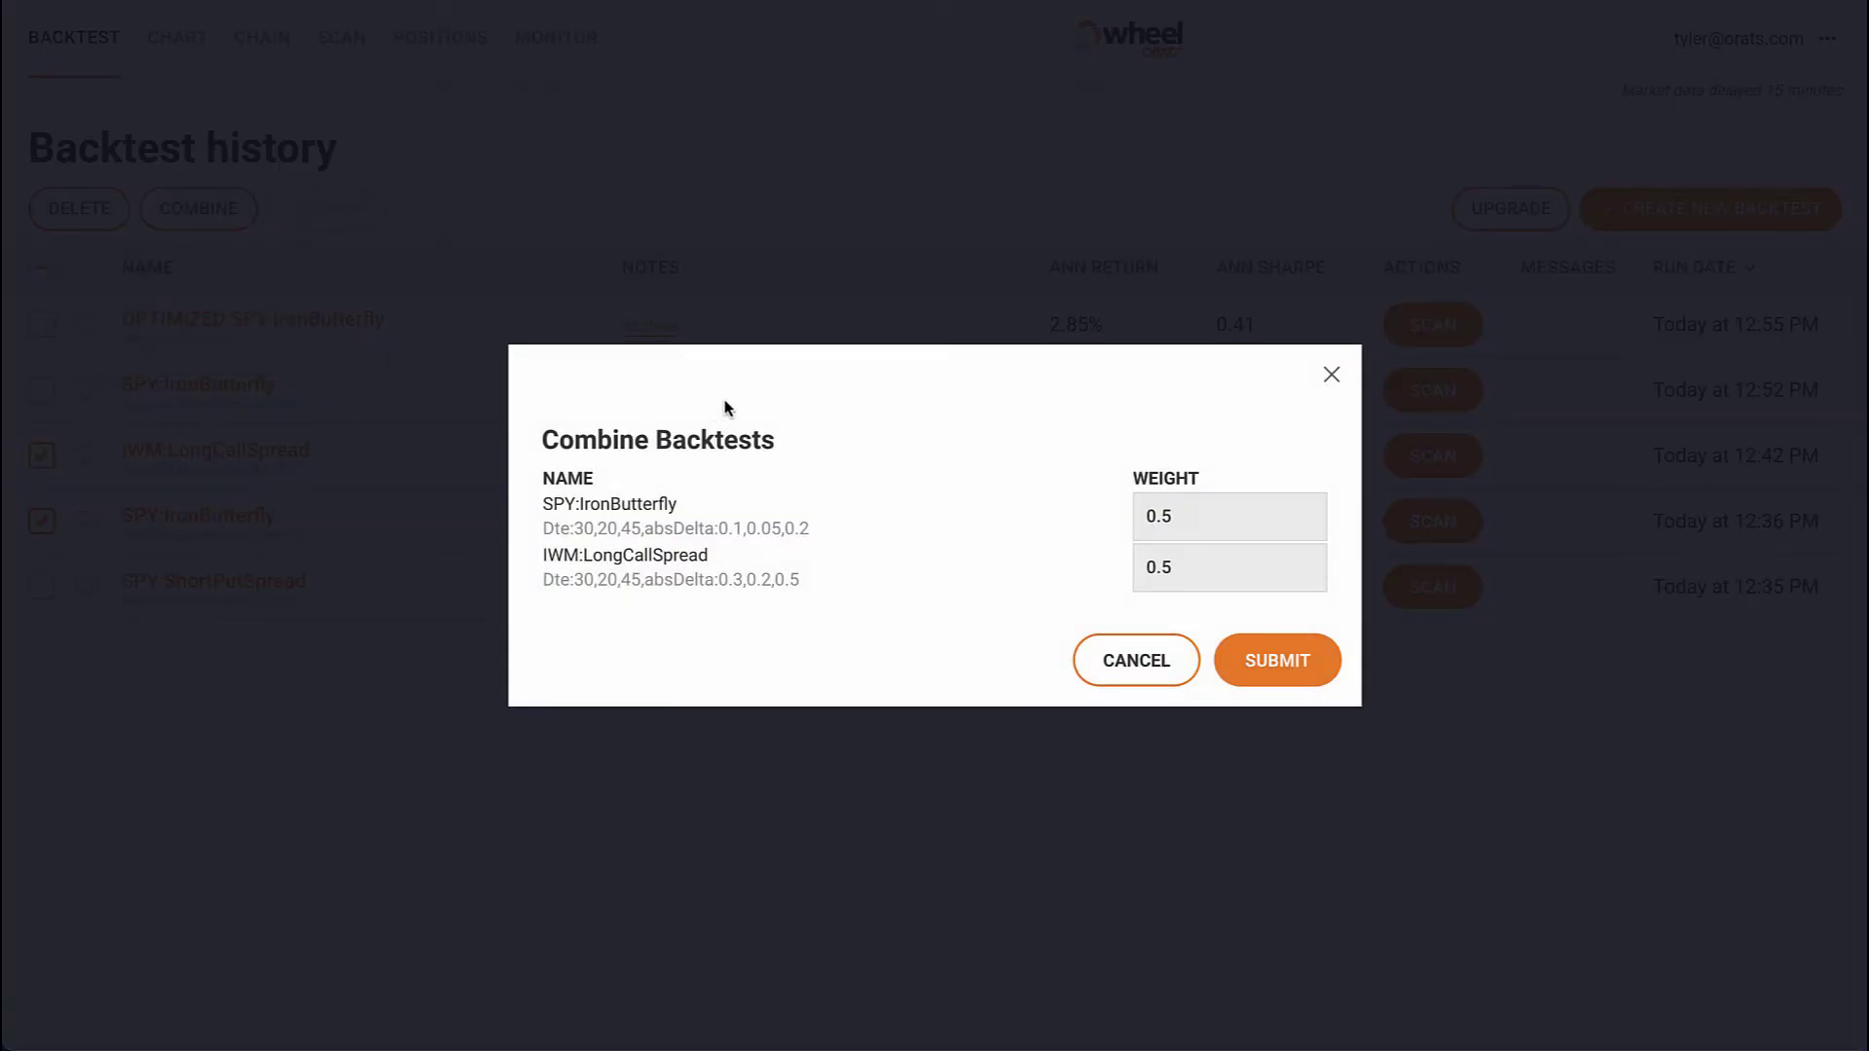
pyautogui.click(1326, 375)
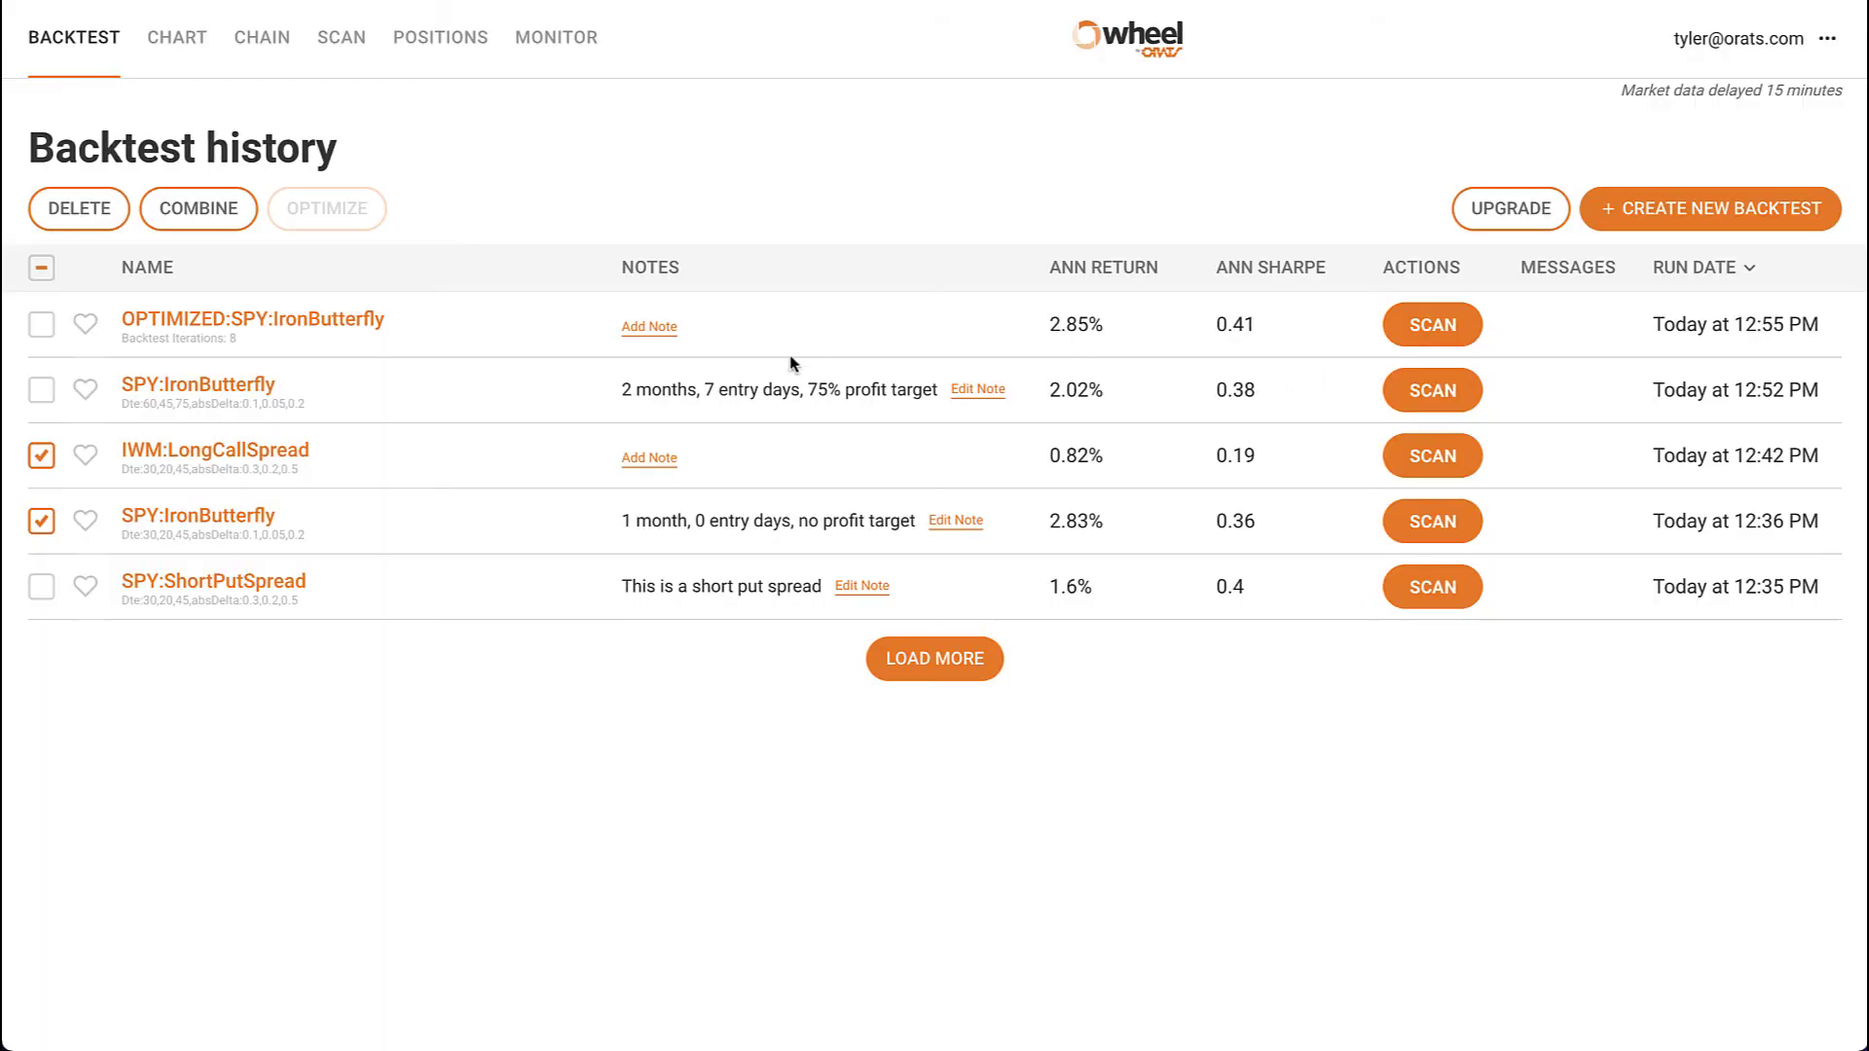
pyautogui.click(41, 518)
pyautogui.click(41, 455)
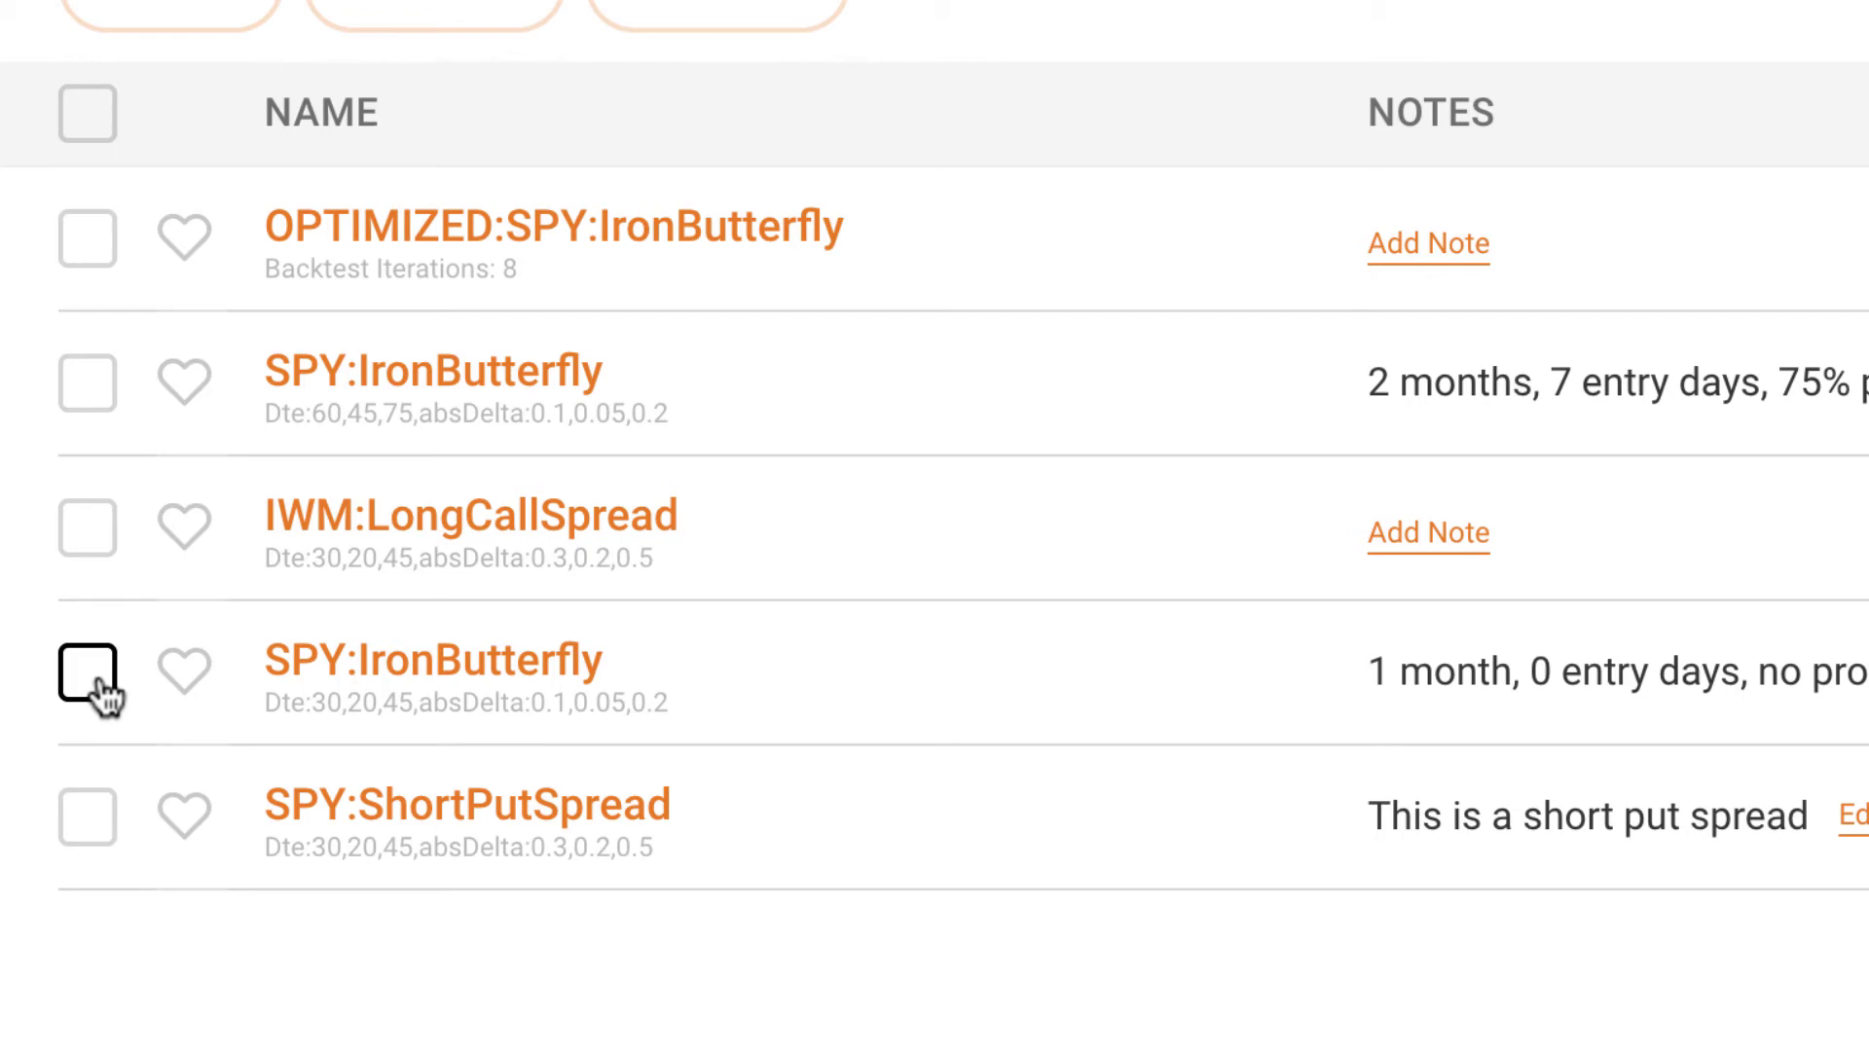
pyautogui.click(95, 682)
pyautogui.click(87, 382)
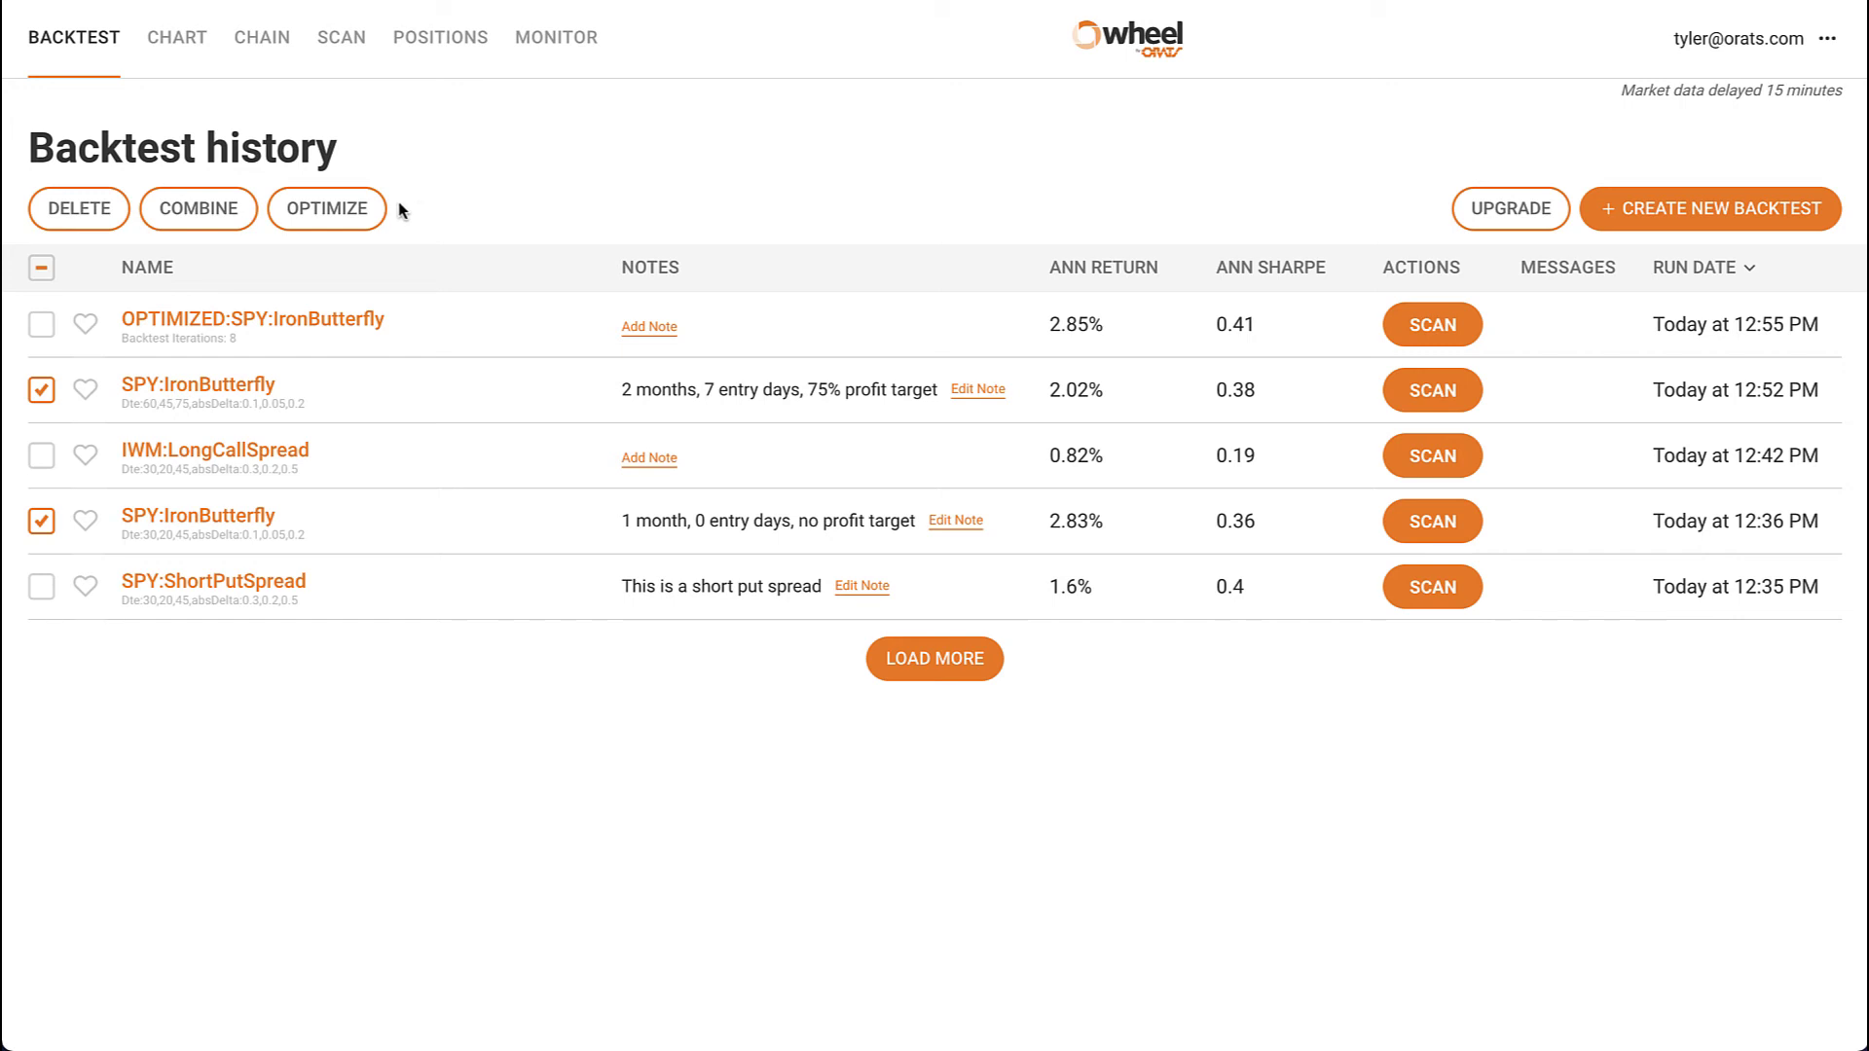
pyautogui.click(355, 214)
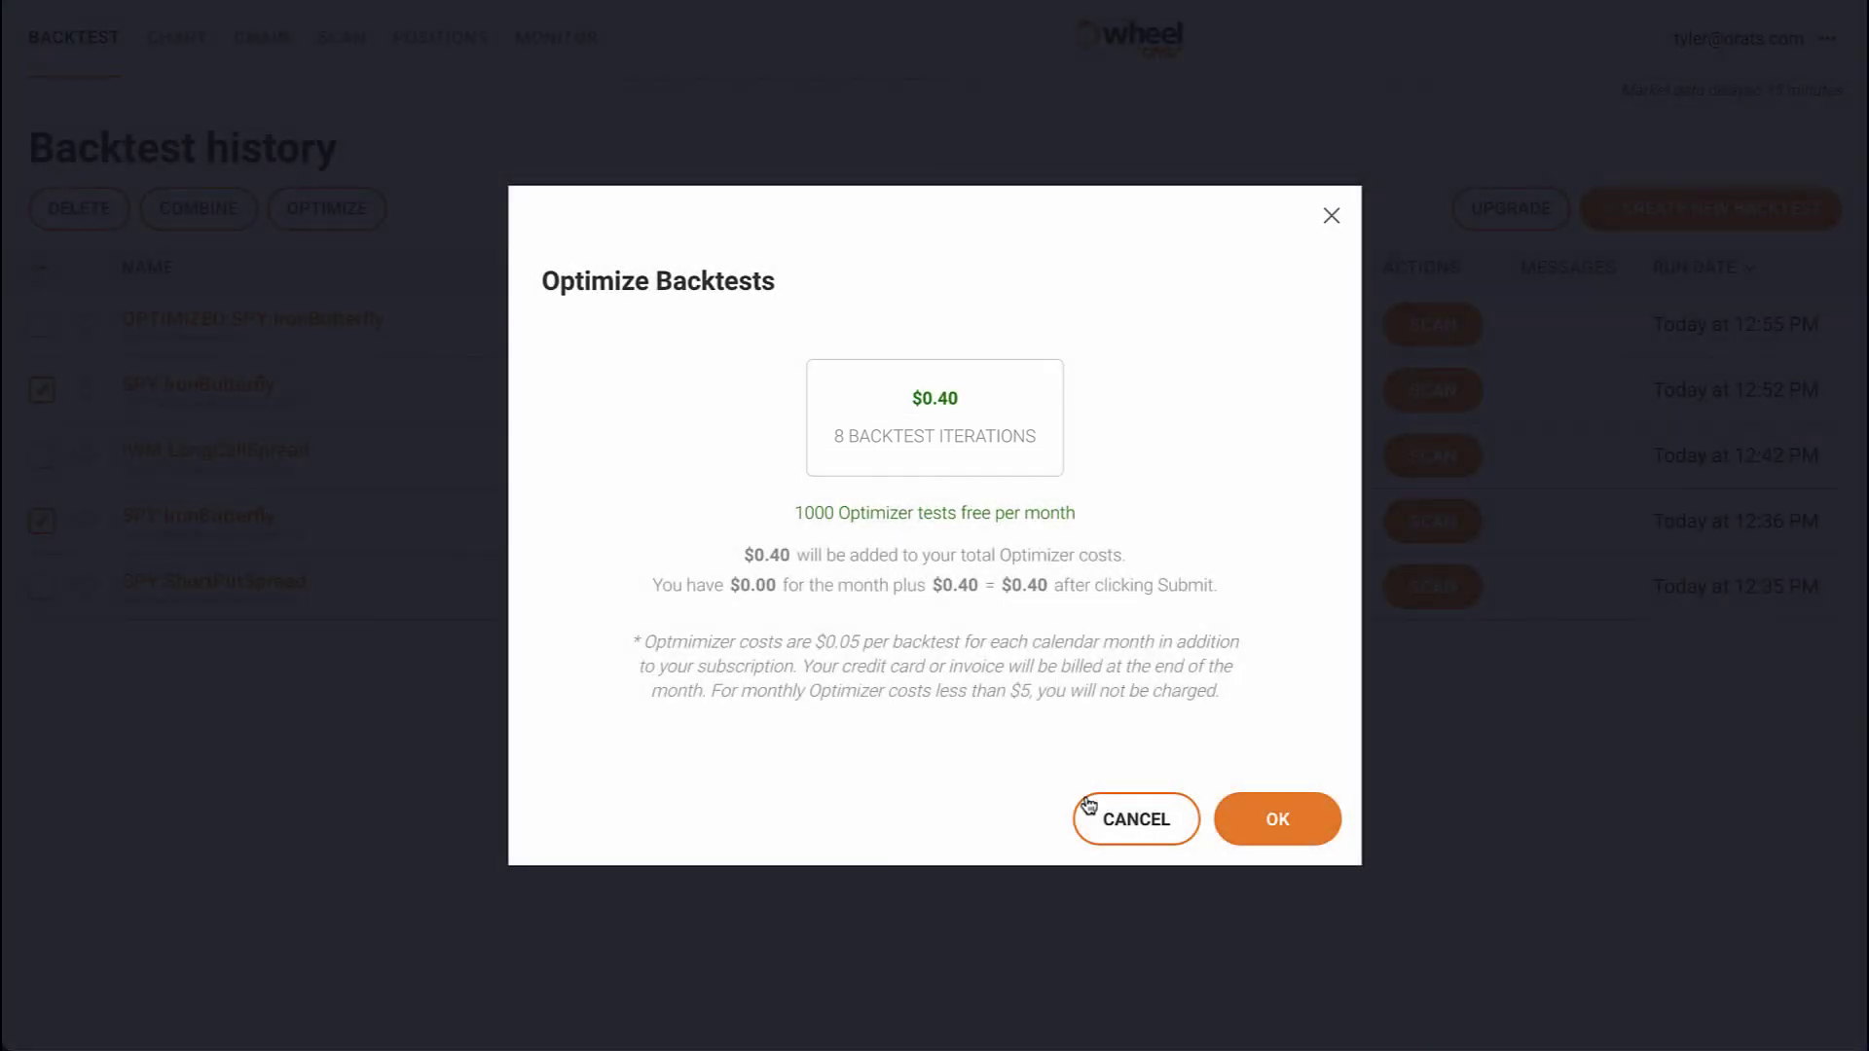
pyautogui.click(1092, 812)
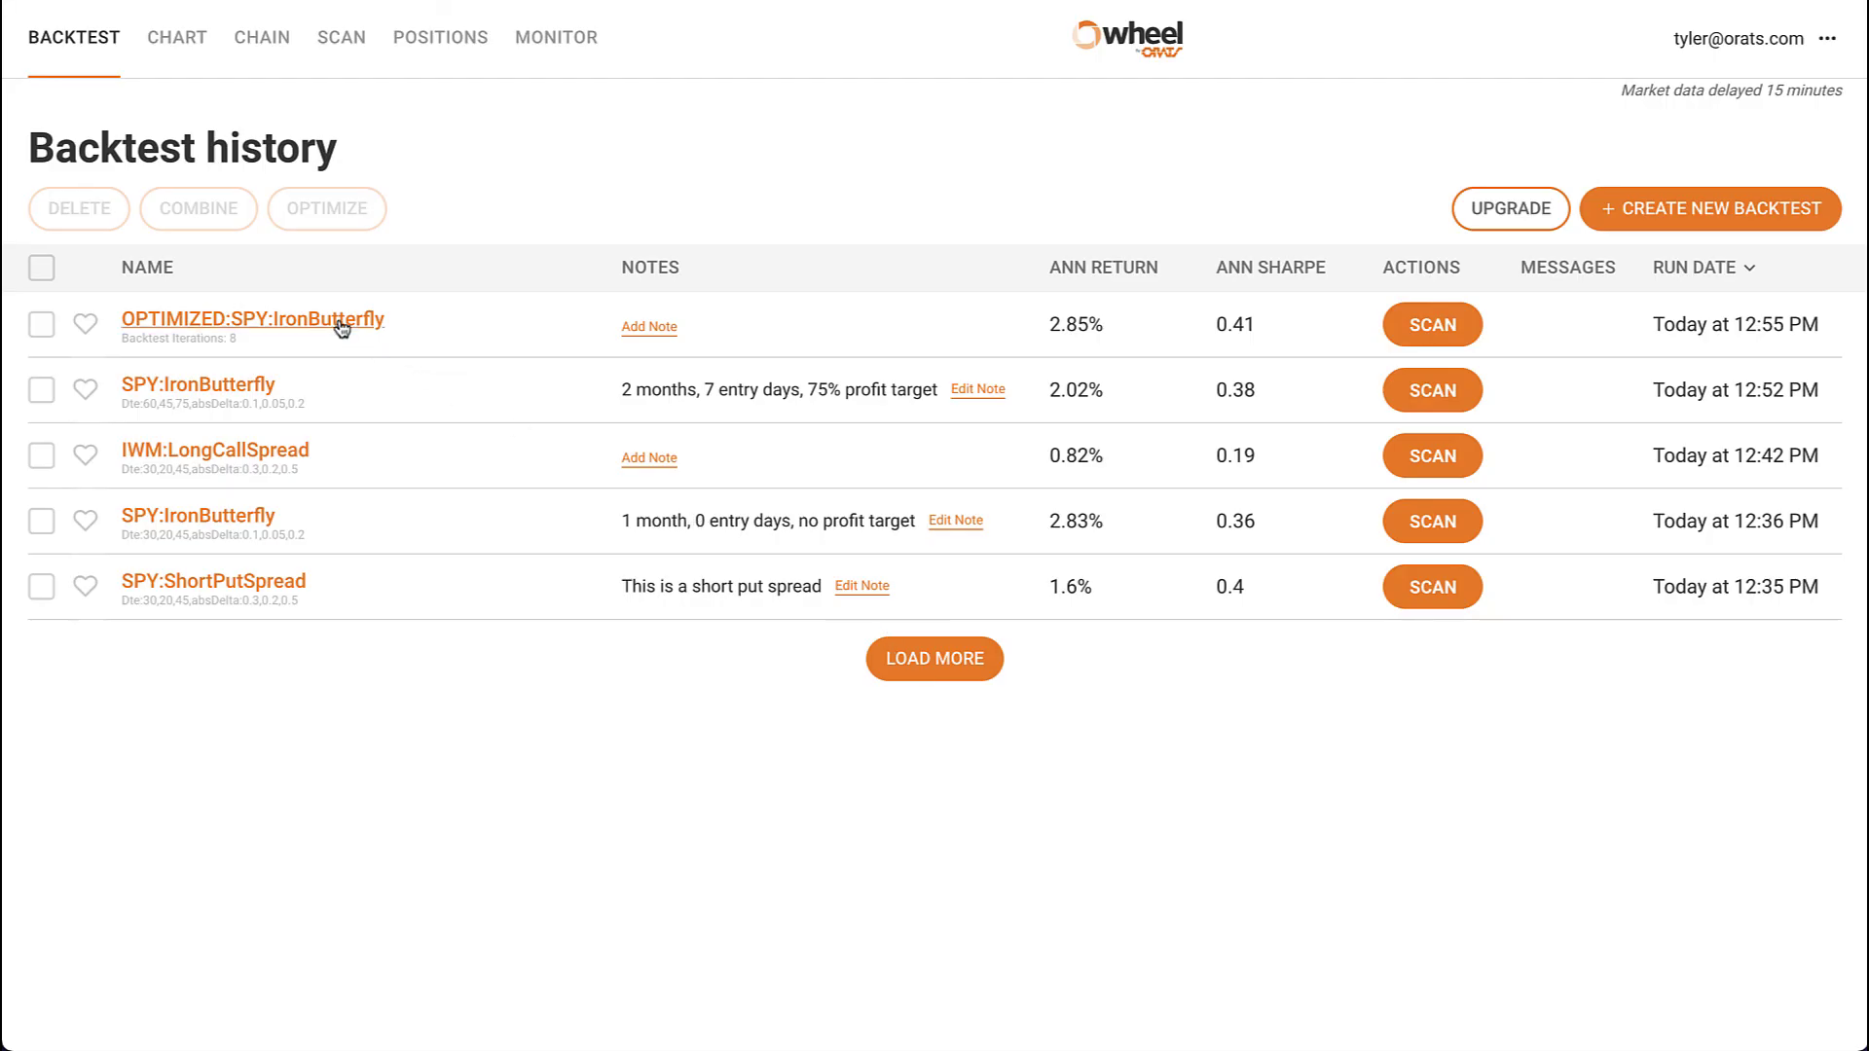
pyautogui.click(338, 325)
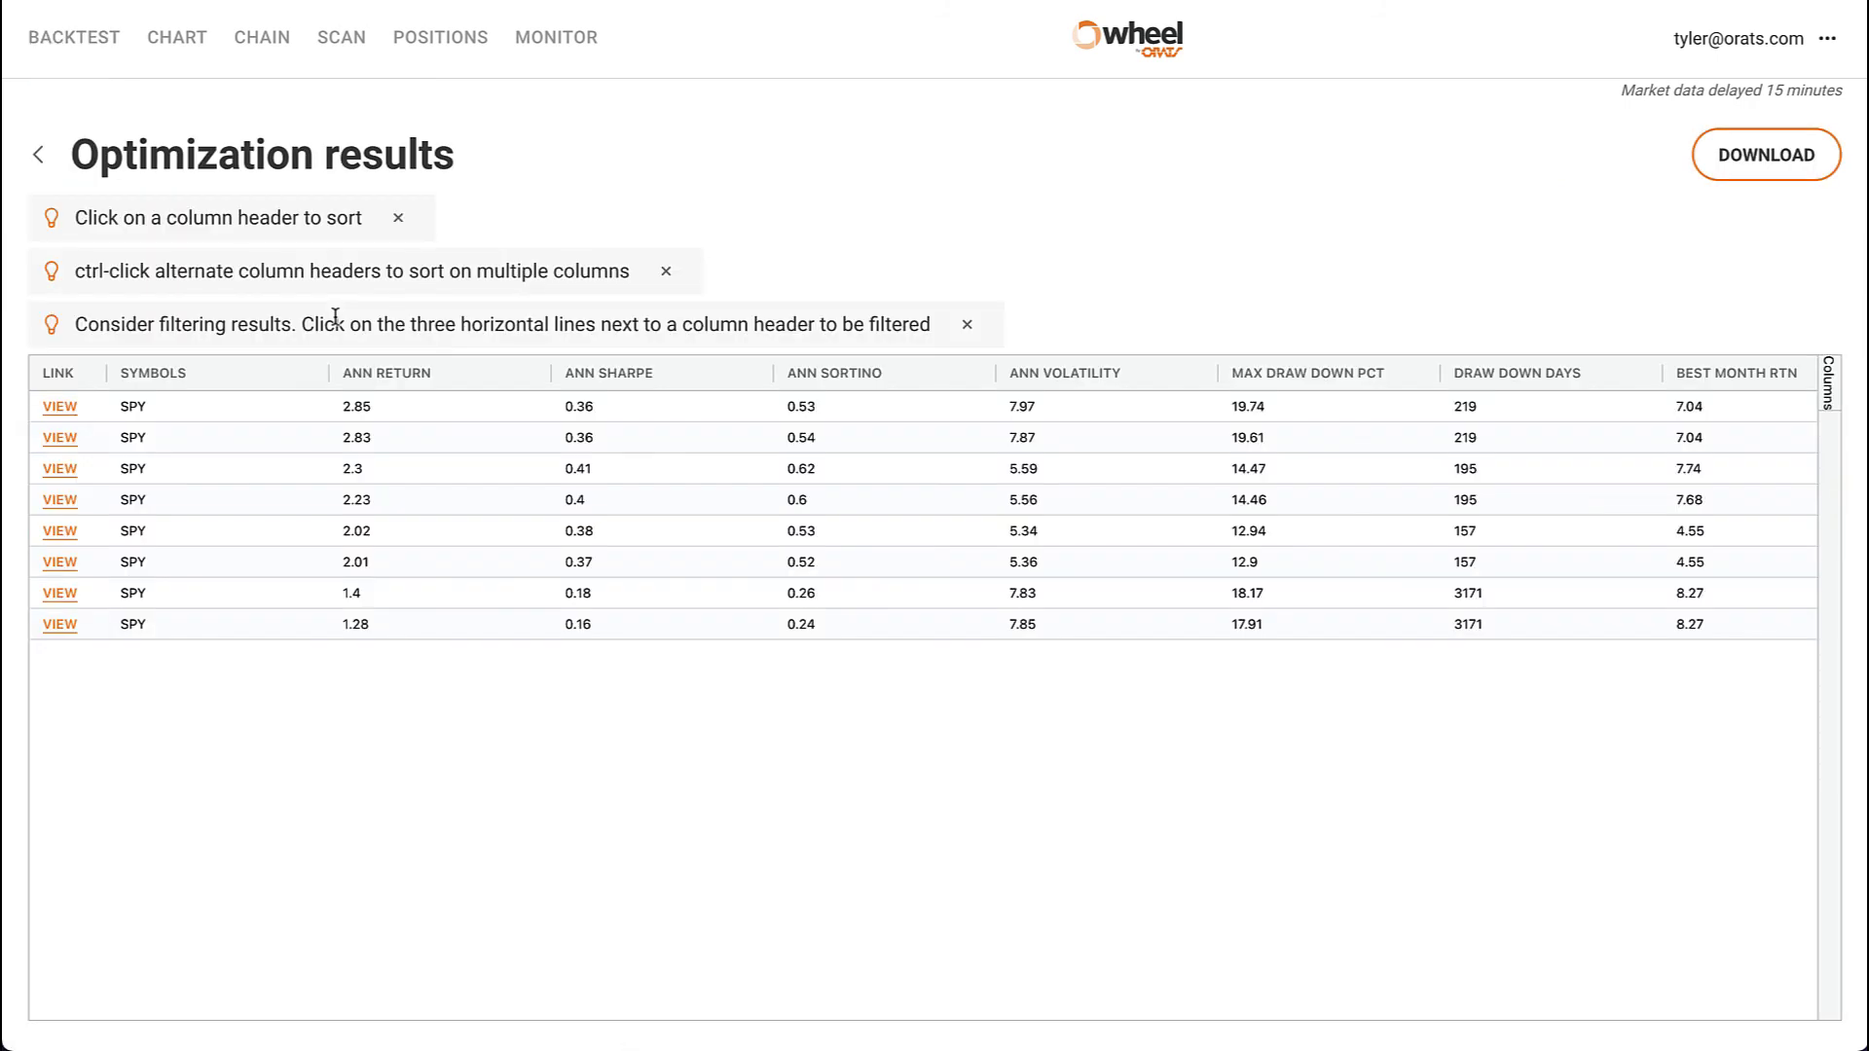